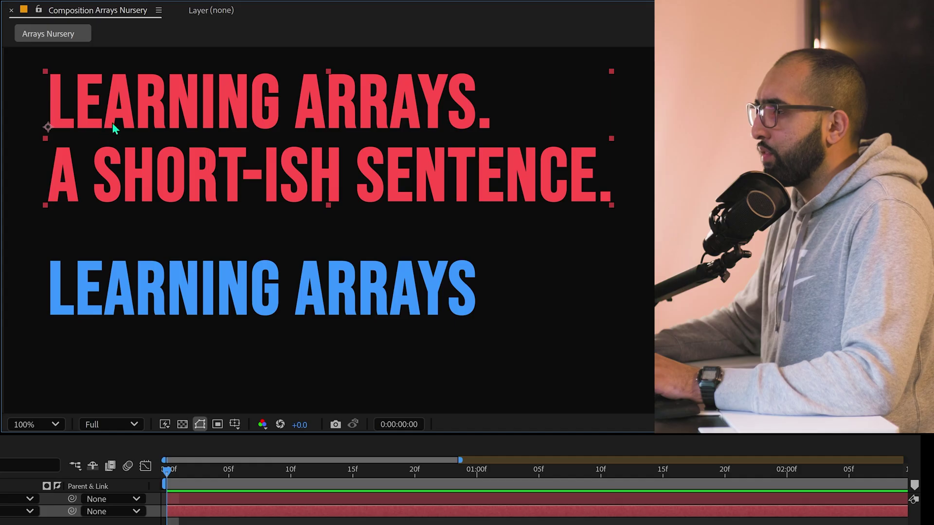
- Try inserting the letters DD inside the word LEARNING in the red demo text and remove them again
double_click(317, 150)
left_click(238, 112)
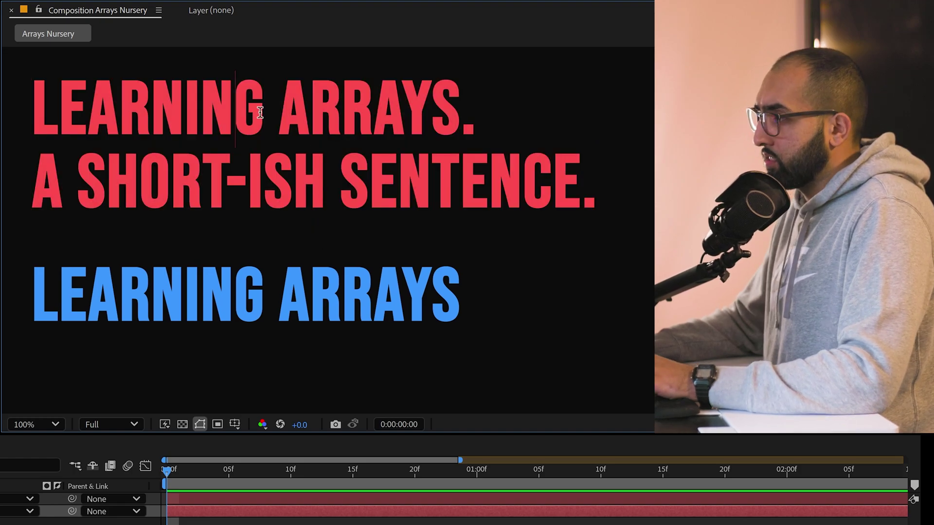
type("DD")
key("BackSpace")
key("BackSpace")
key("Escape")
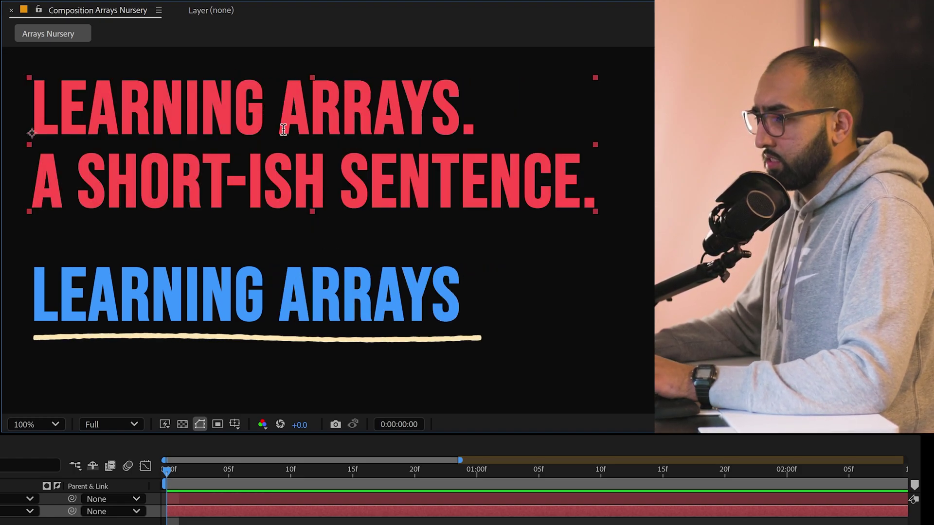
- Try a period after LEARNING and another inside the word in the red demo text, removing each one
left_click(275, 118)
left_click(267, 131)
type(".")
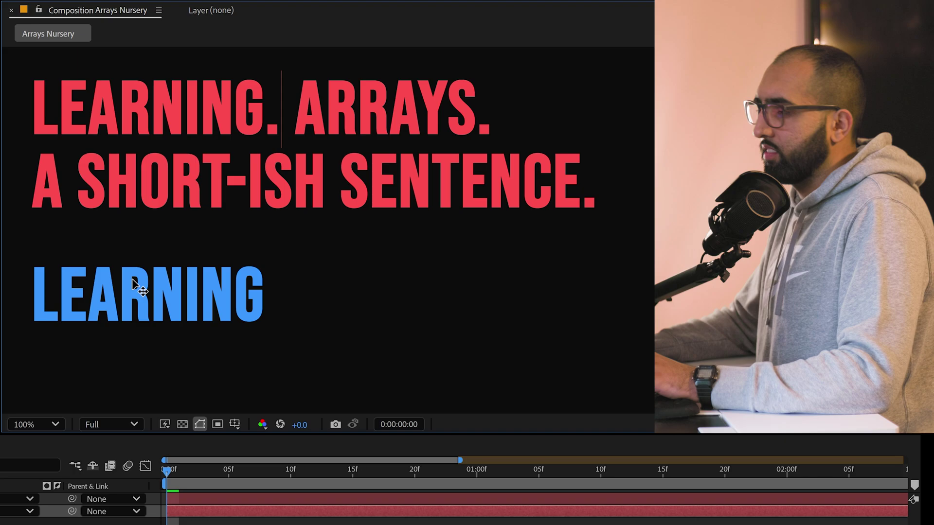
key("BackSpace")
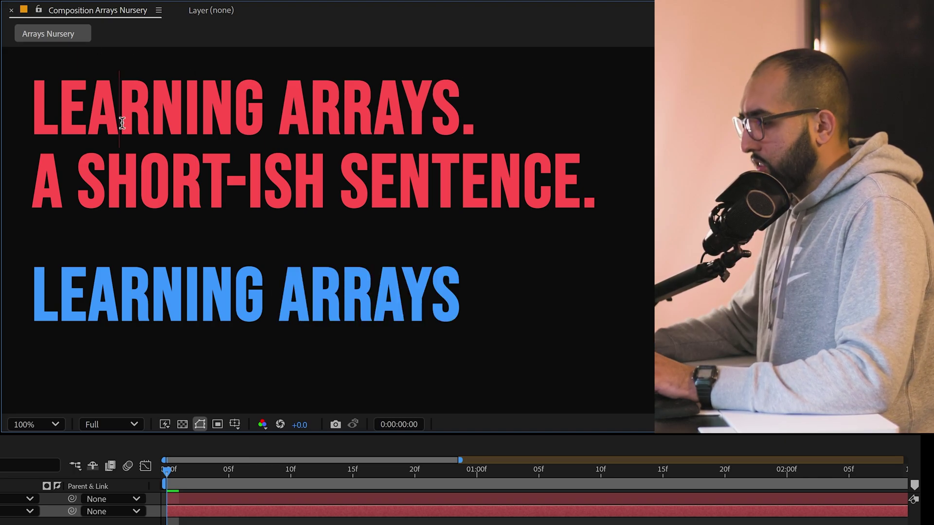
type(".")
key("BackSpace")
key("Escape")
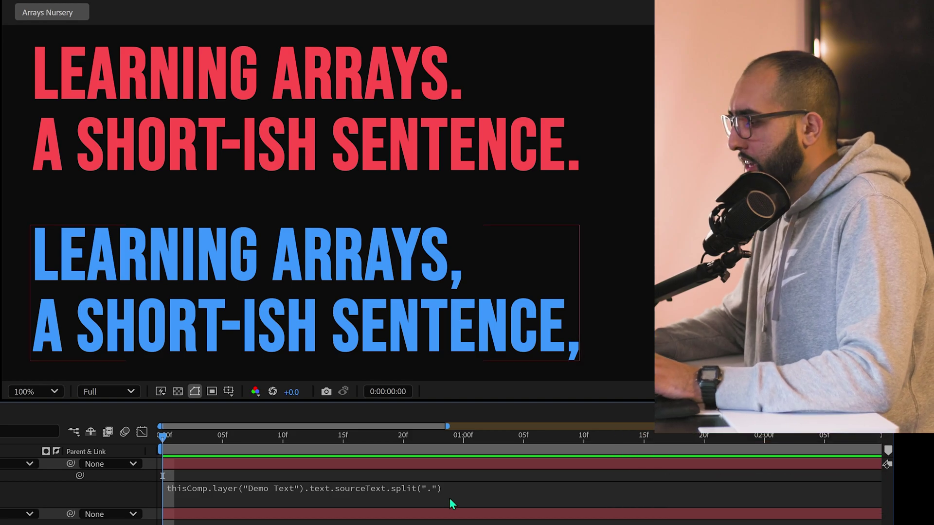
- Enter a period as the split separator in the blue text's Source Text expression
left_click(440, 490)
type(".")
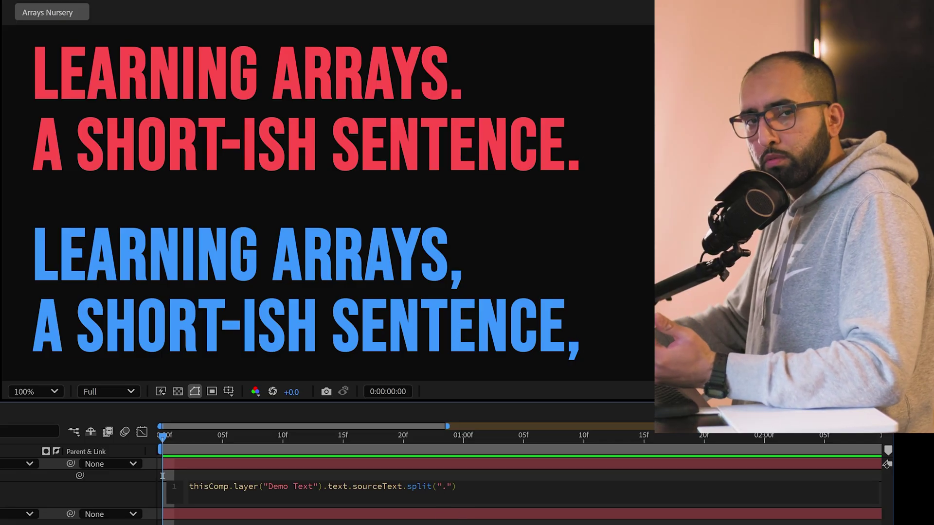
left_click(447, 486)
left_click(442, 475)
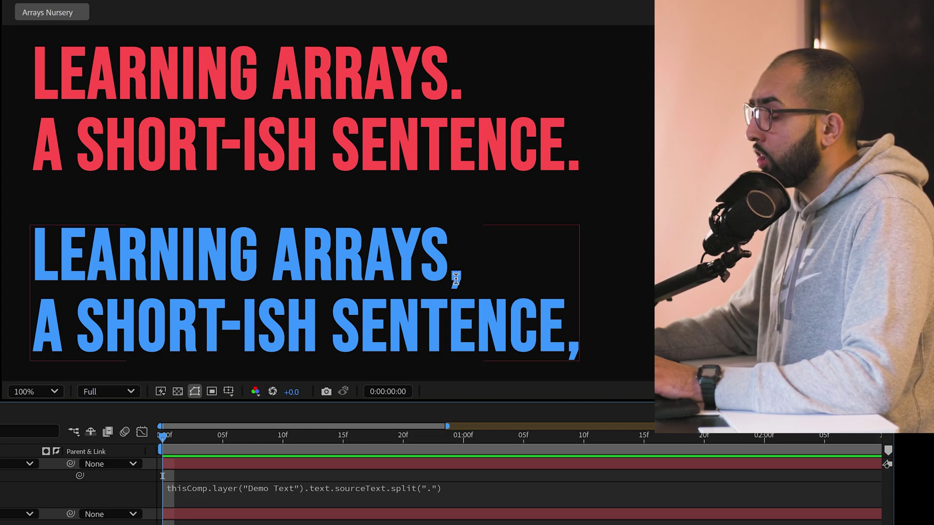
- Change the split separator in the blue text's expression to a space and apply it, and follow with a hyphen
left_click(443, 487)
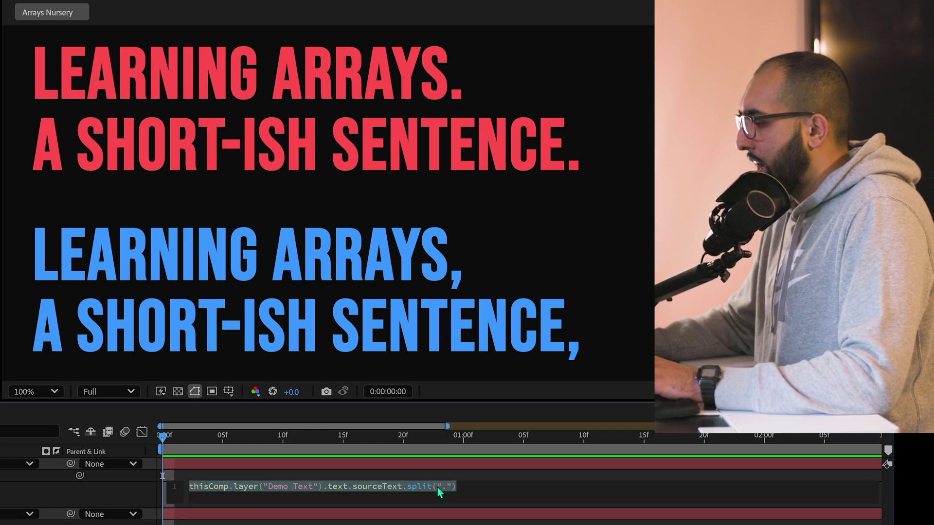
left_click(444, 486)
key("KP_Enter")
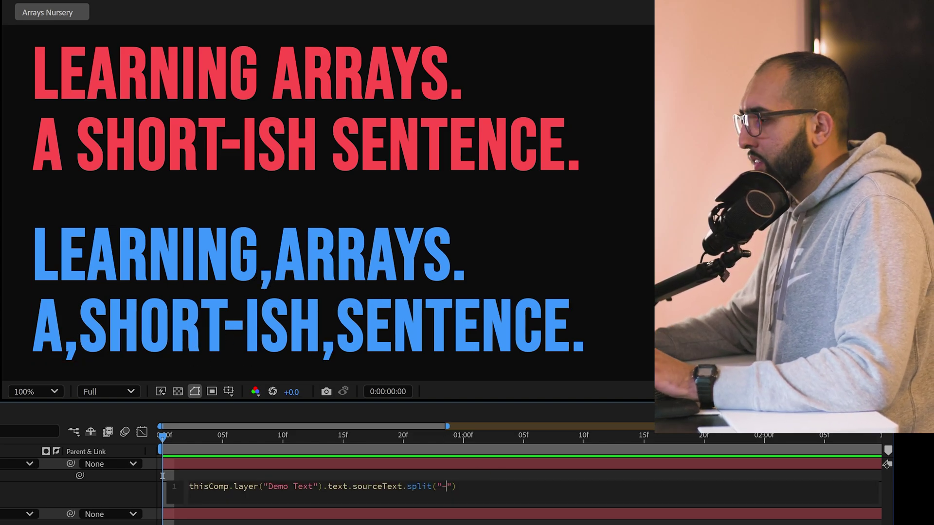
key("KP_Enter")
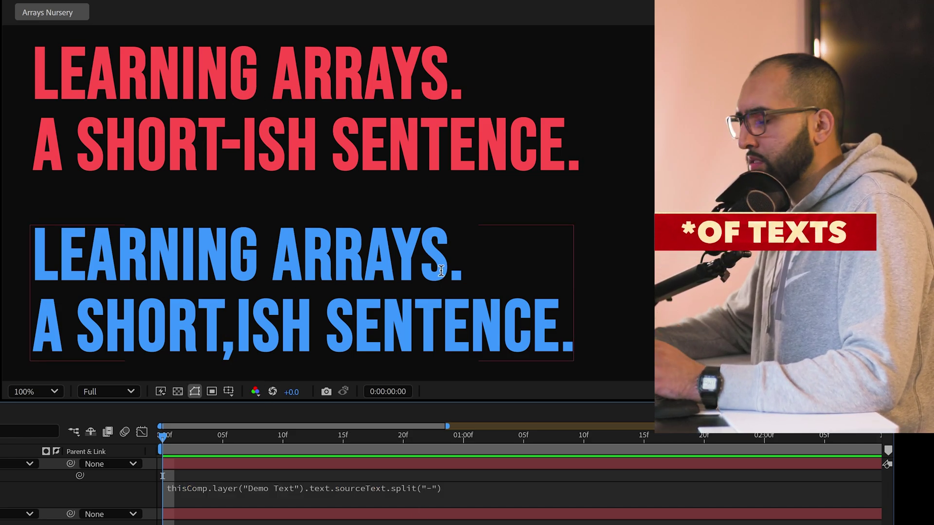
- Set the split separator back to a space and append the array index [1] to the expression
double_click(443, 486)
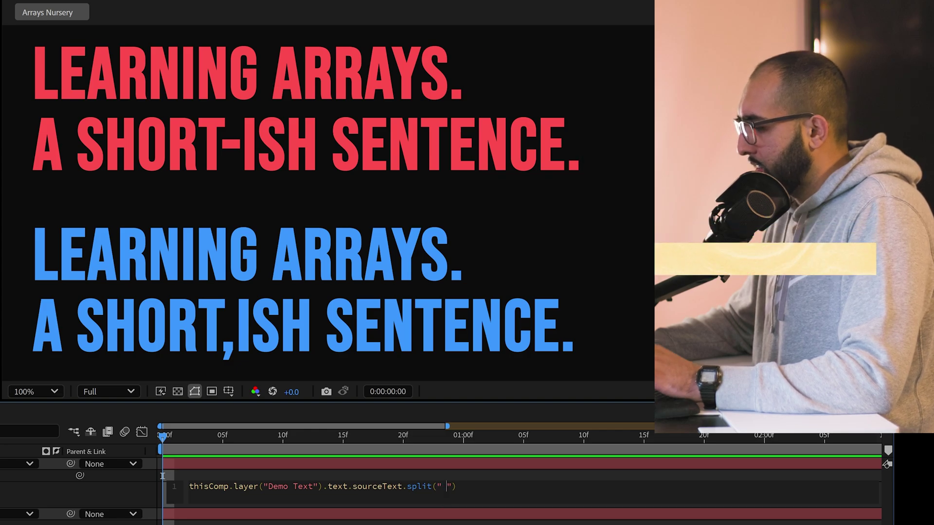
left_click(425, 506)
left_click(504, 494)
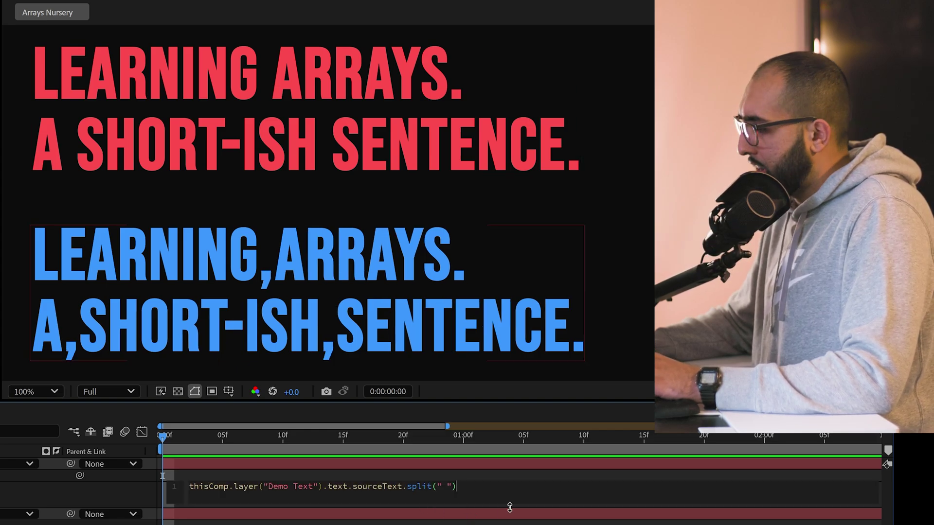
type("[]")
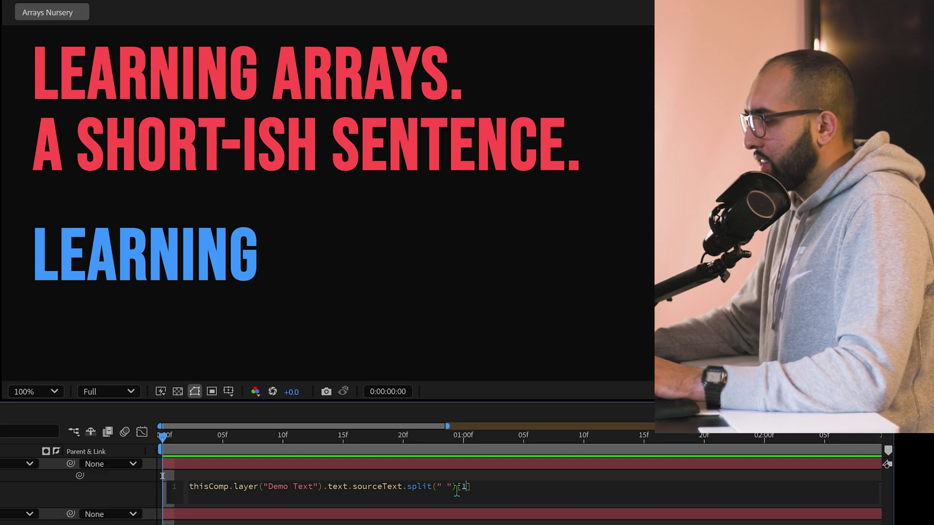
key("KP_Enter")
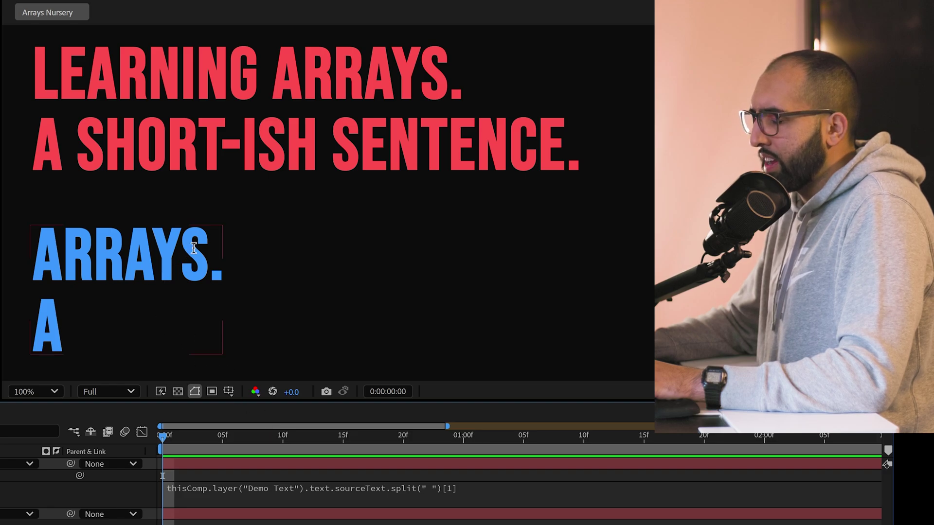
- Add a space after ARRAYS. in the red demo text and set the expression's array index to 2
left_click(501, 81)
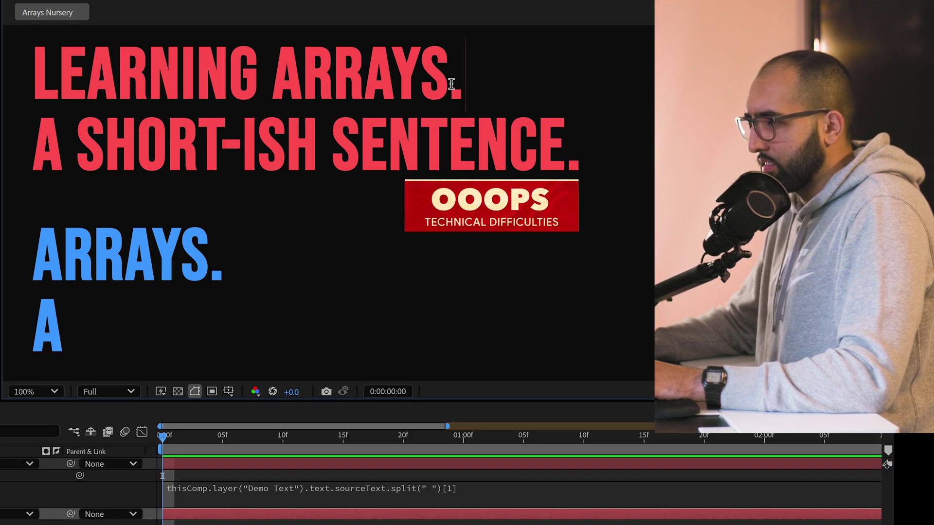
left_click(456, 488)
key("BackSpace")
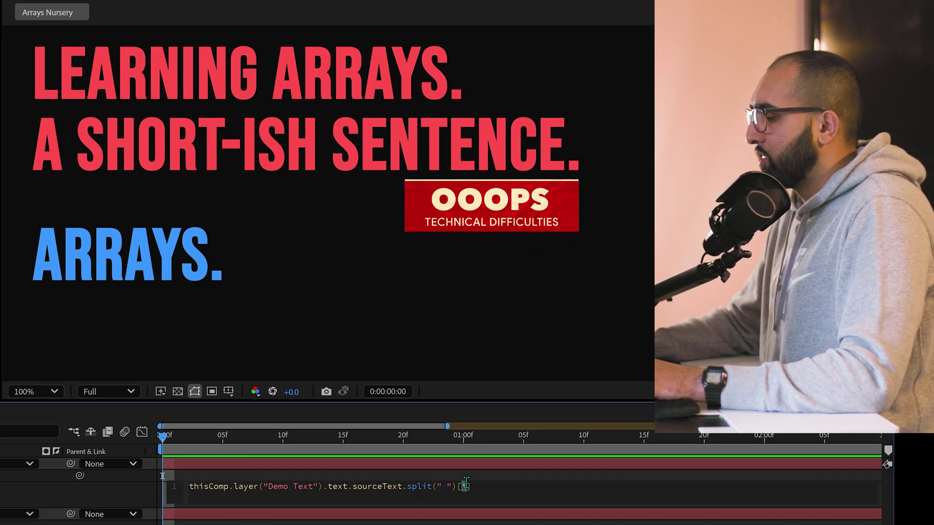
type("2")
key("KP_Enter")
- Set the array index at the end of the blue text's split expression to 3
left_click(456, 489)
key("BackSpace")
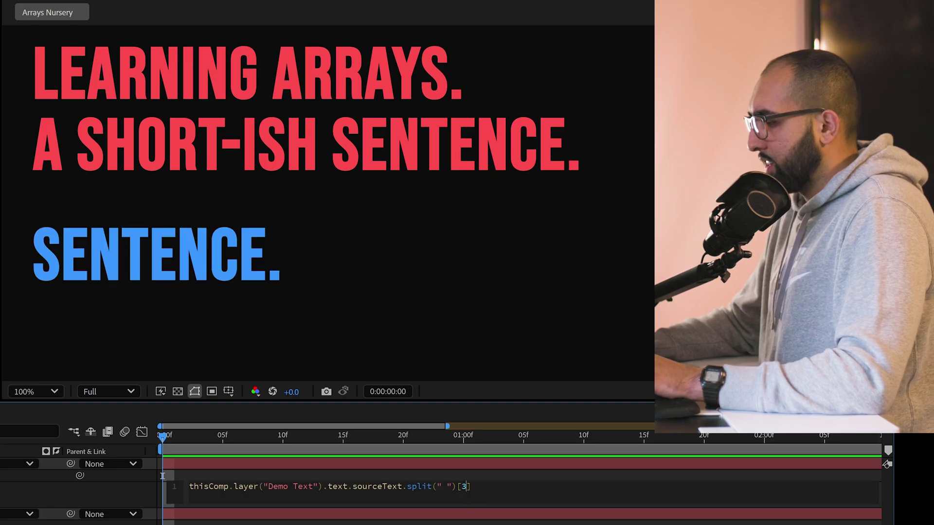
type("3")
key("KP_Enter")
- Change the split separator to a hyphen and remove the array index from the expression
left_click(444, 489)
type("-")
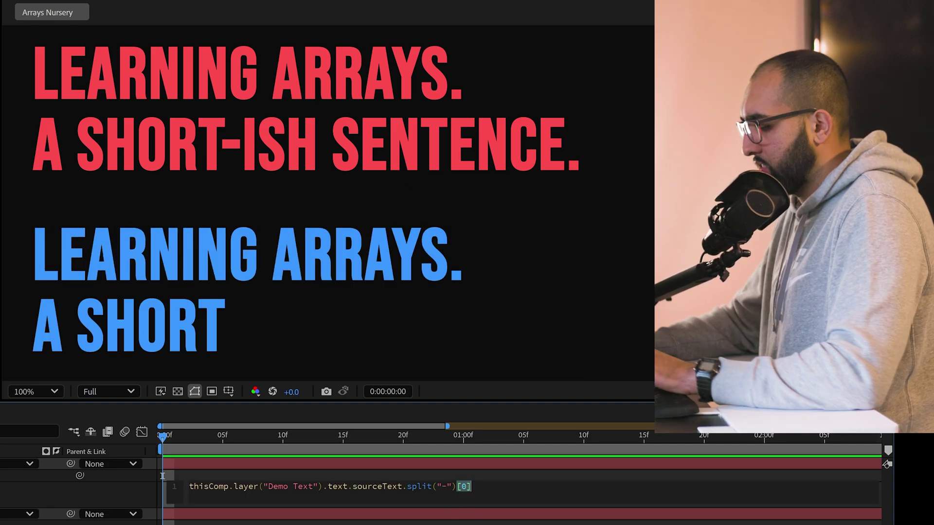
key("BackSpace")
key("KP_Enter")
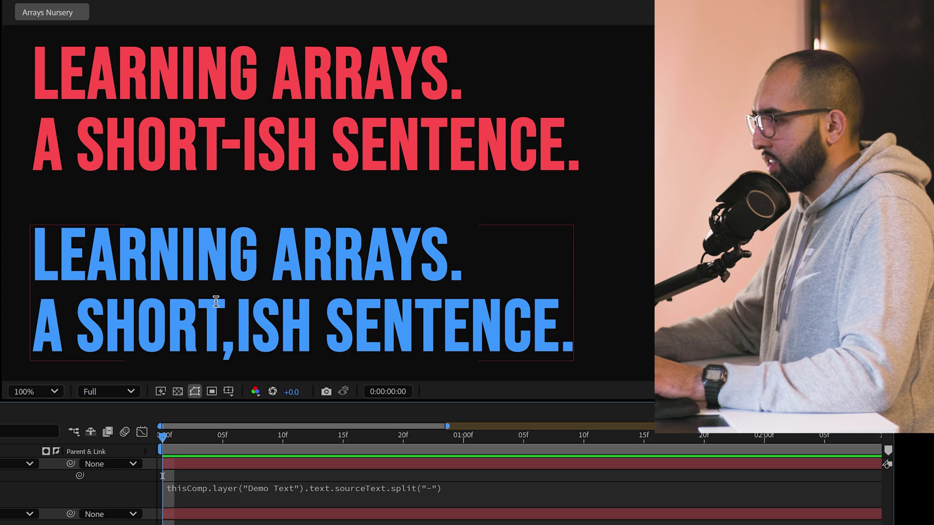
- Append the array index [0] to the hyphen split expression and apply it
left_click_drag(249, 325, 245, 319)
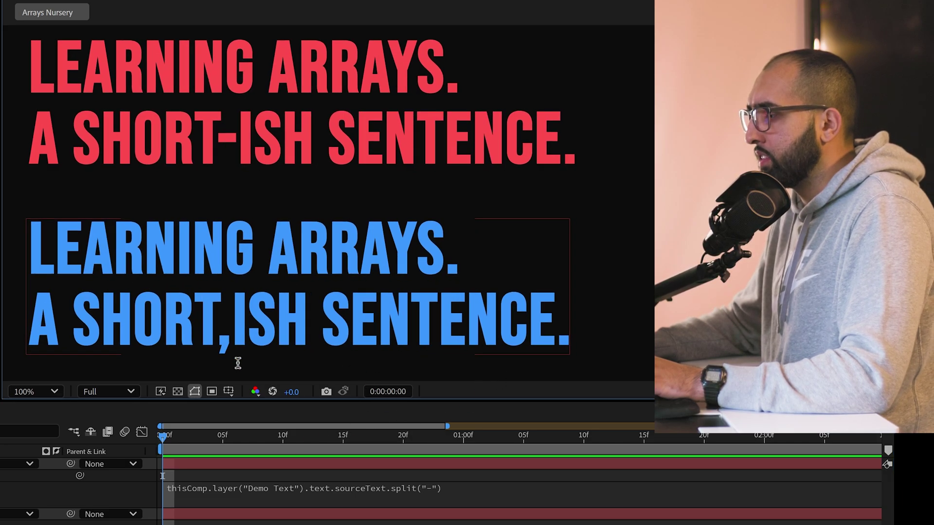
left_click(408, 489)
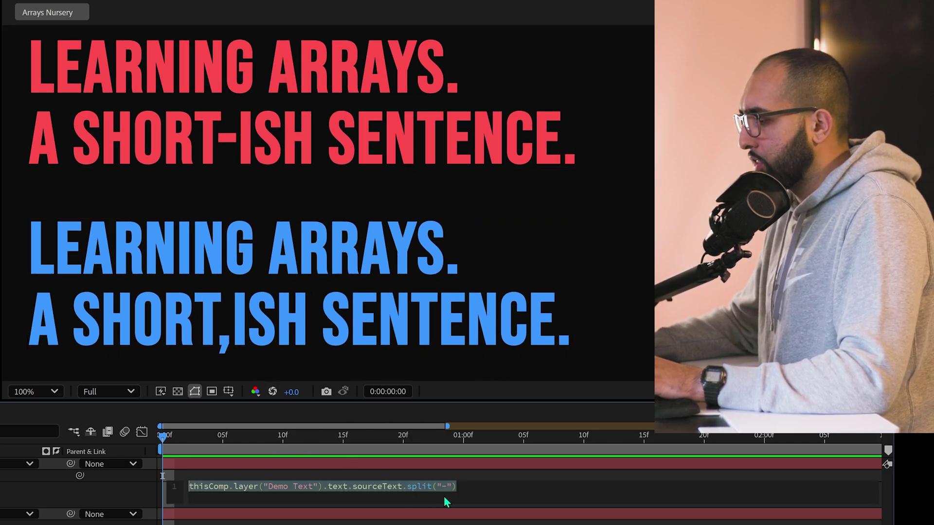
type("[0]")
key("KP_Enter")
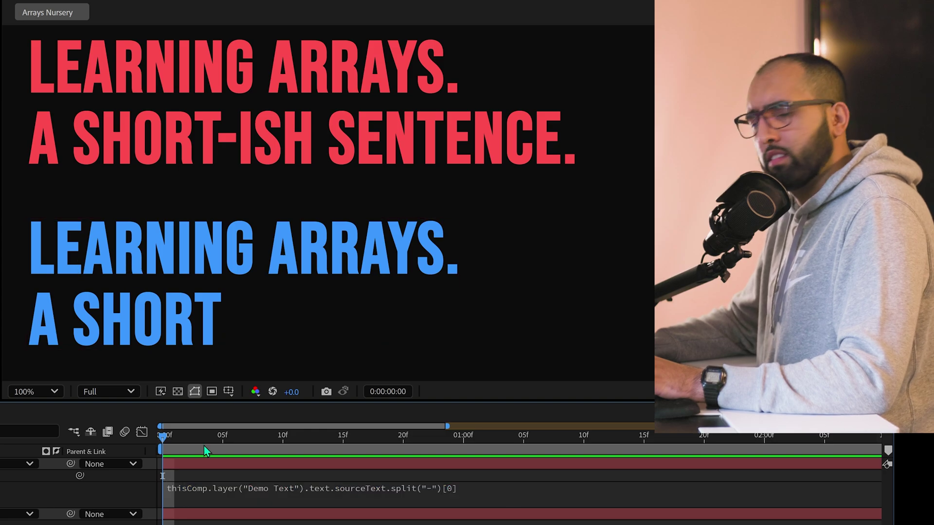
- Change the array index of the hyphen split expression to 1 and apply it
left_click(451, 489)
key("BackSpace")
type("1")
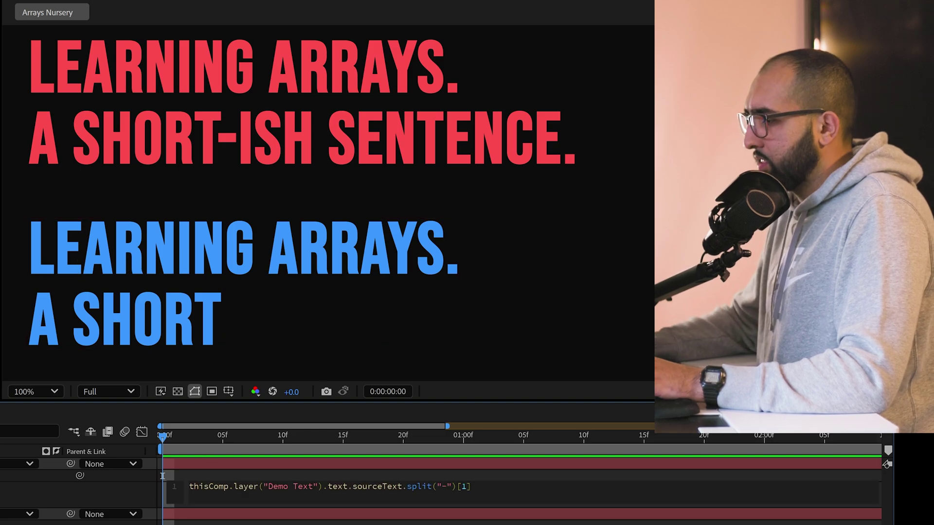
key("KP_Enter")
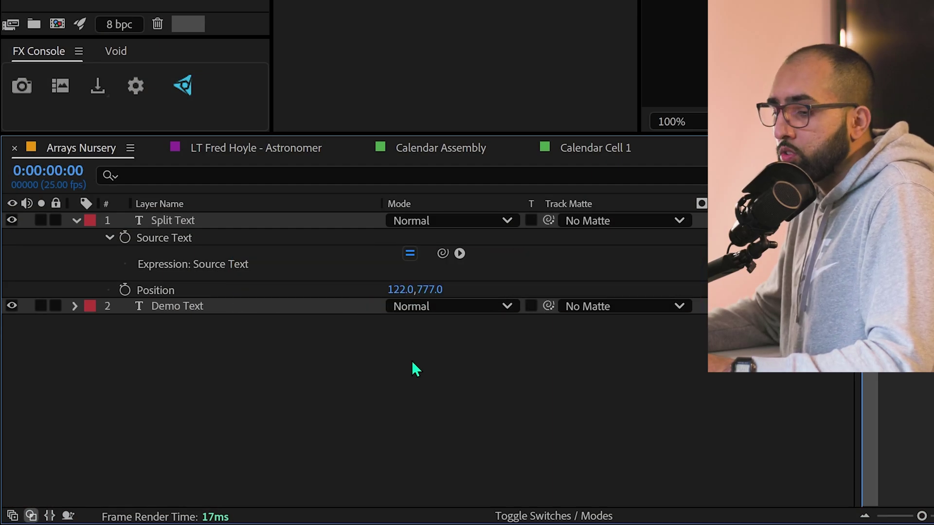
- Reveal Scale on the Split Text layer and link its source text to Position below the commented-out split line
left_click(219, 223)
key("shift+s")
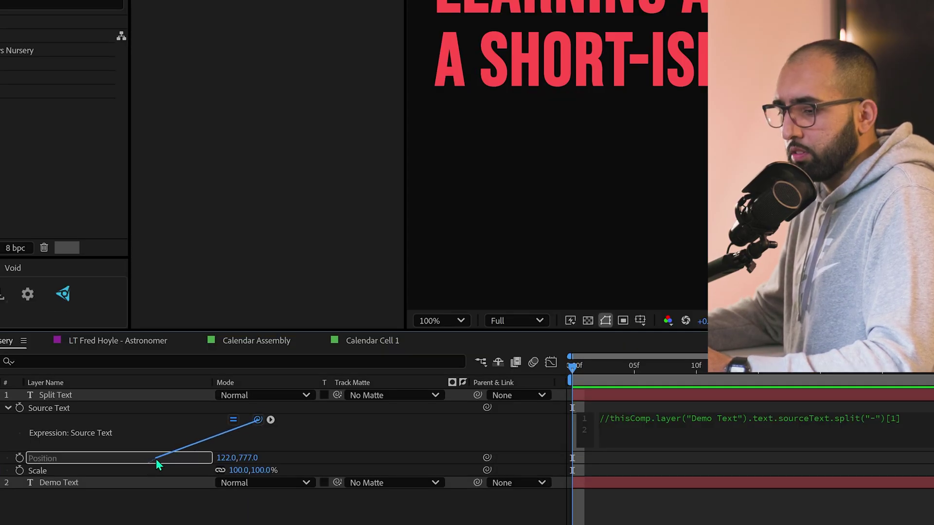
left_click(526, 229)
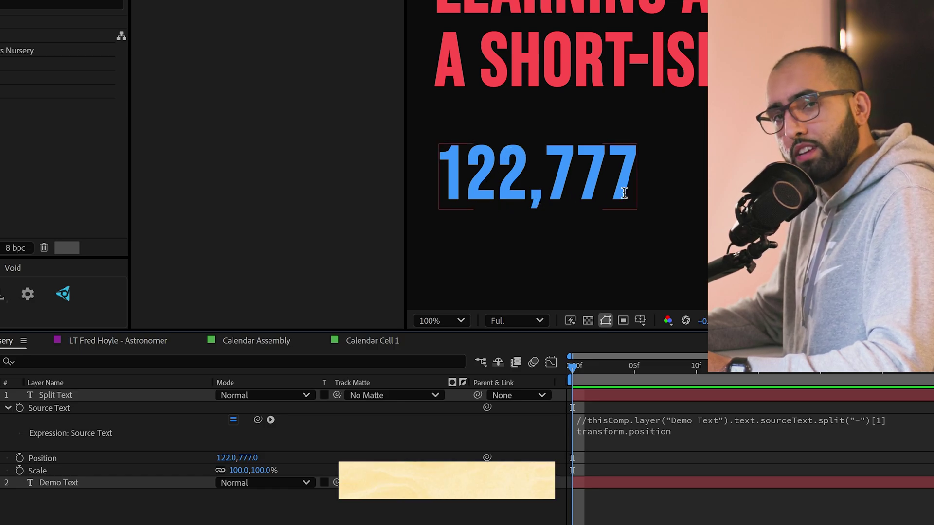
- Relink the source text expression to only the X position, transform.position[0], and try the Y position in its place
left_click(722, 451)
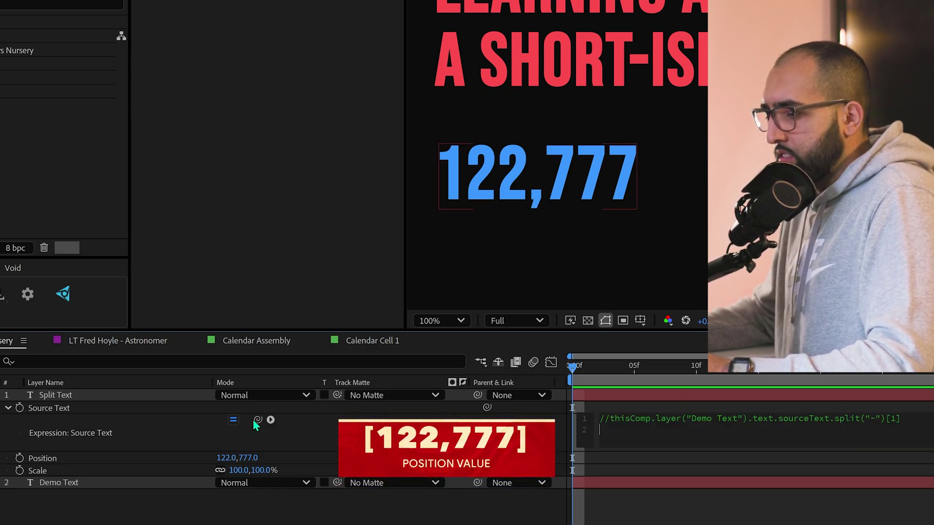
left_click_drag(257, 420, 226, 457)
left_click(706, 466)
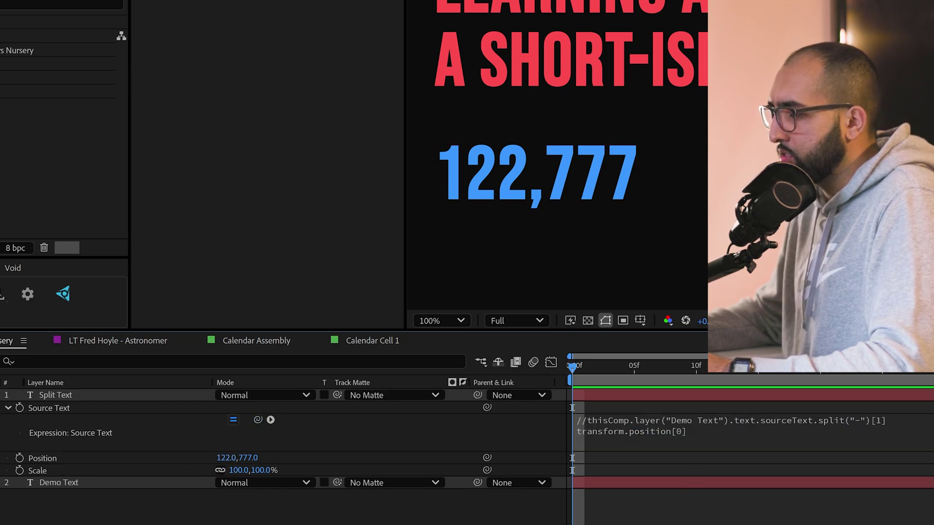
left_click_drag(724, 435, 570, 437)
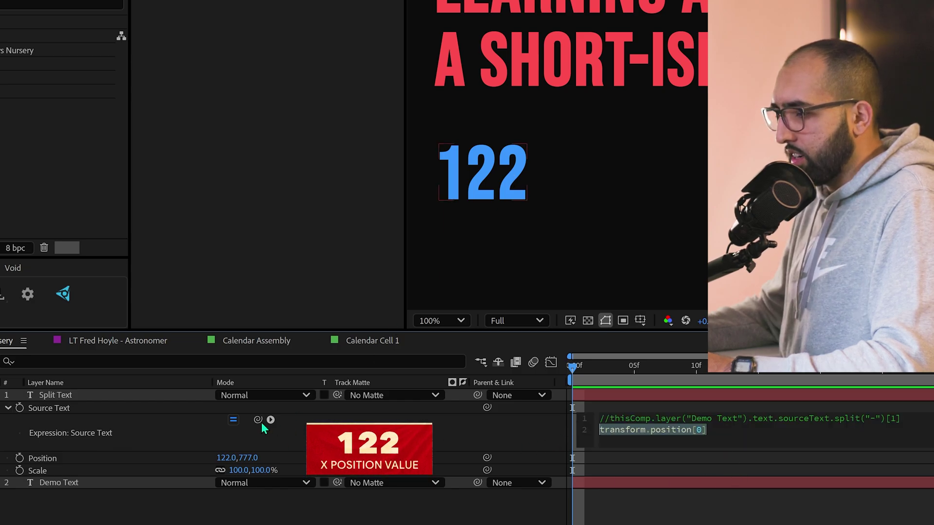
left_click_drag(258, 419, 246, 457)
- Replace the position line in the Source Text expression with the array [x, y]
left_click_drag(706, 430, 599, 430)
key("BackSpace")
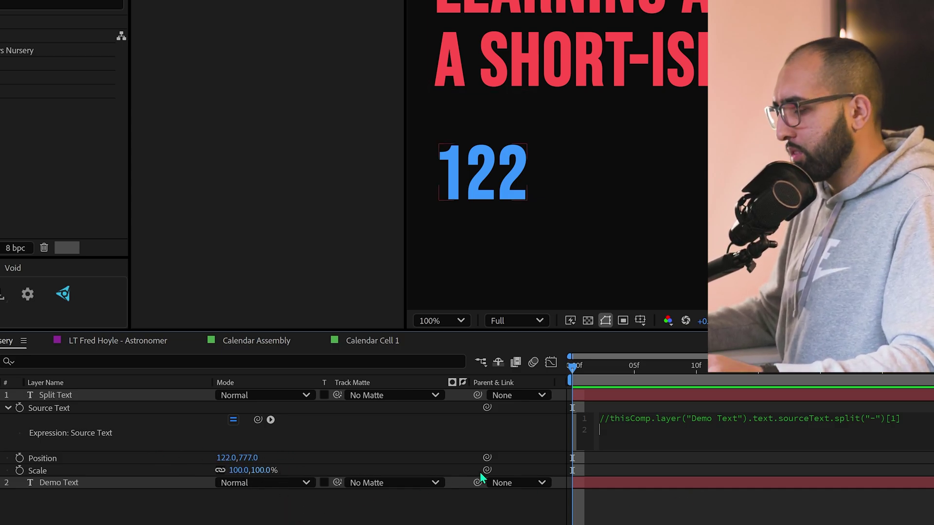
type("[x, y")
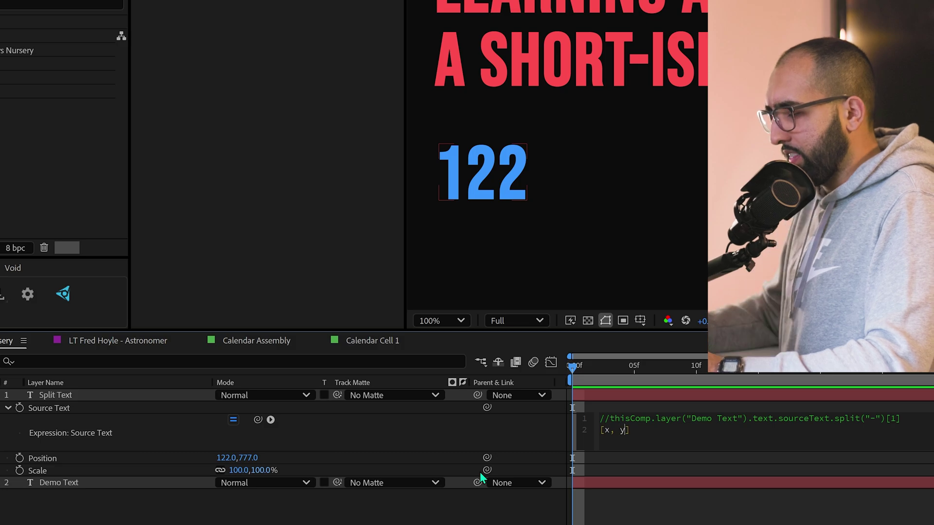
type("]")
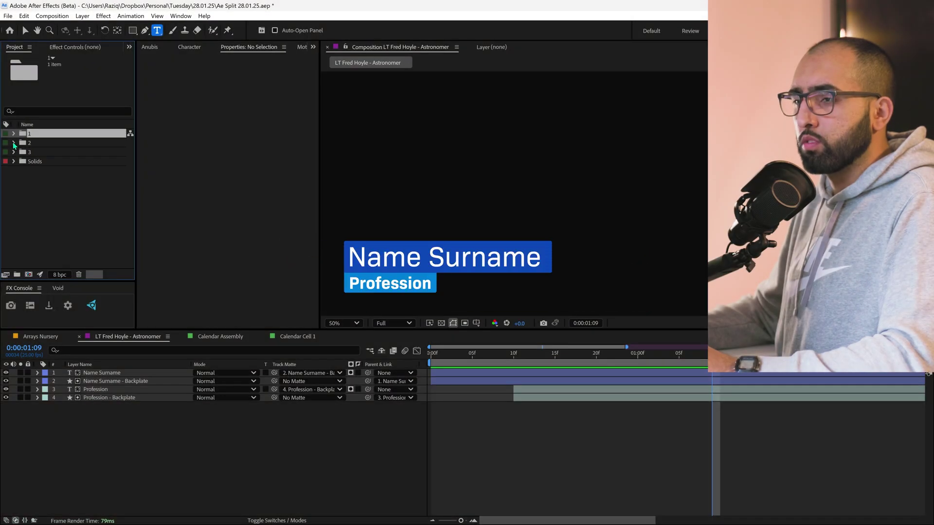
- Duplicate the LT Fred Hoyle - Astronomer composition in folder 2, rename the copy with LT and another first name, and undo both changes
left_click(61, 153)
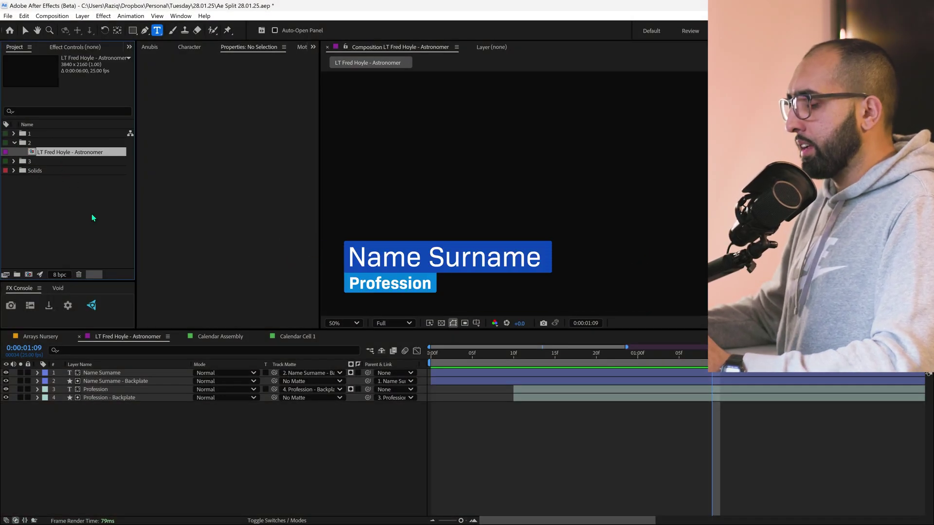
key("v")
key("ctrl+d")
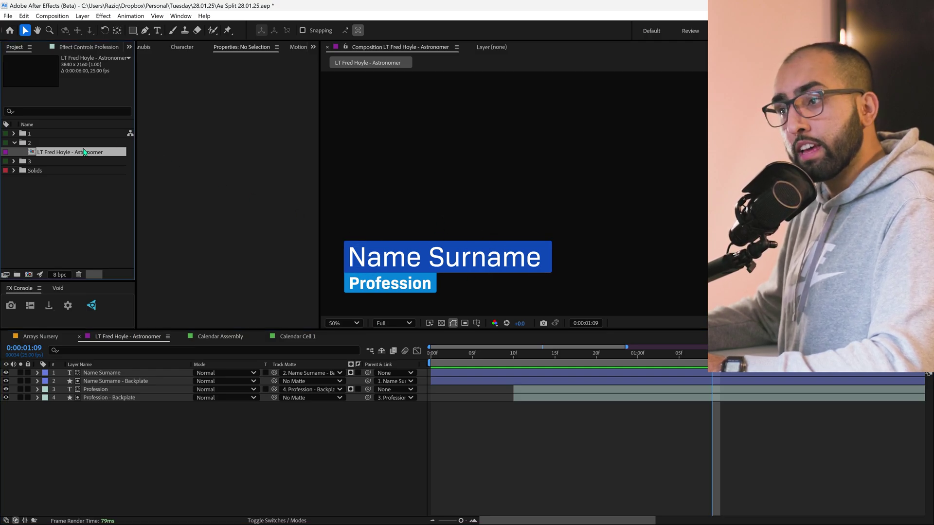
key("Return")
type("LT Raziq")
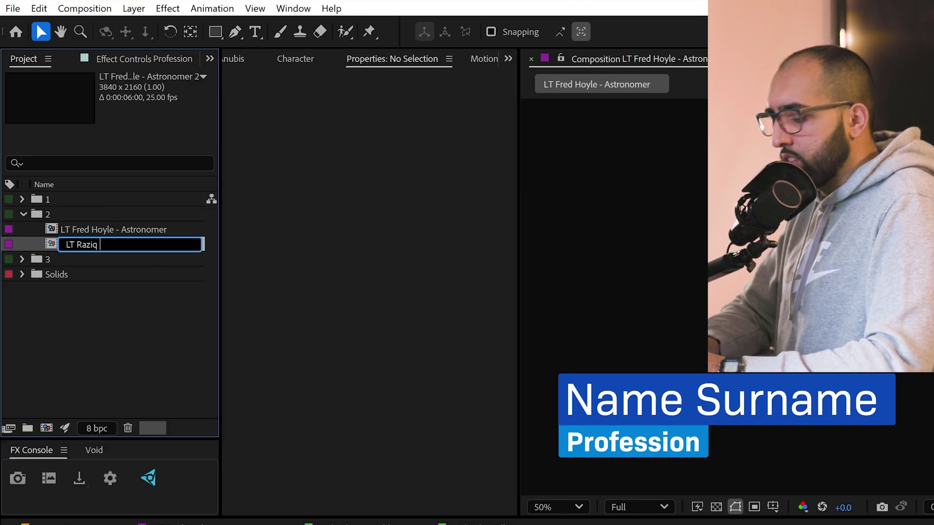
key("Return")
key("ctrl+z")
key("ctrl+z")
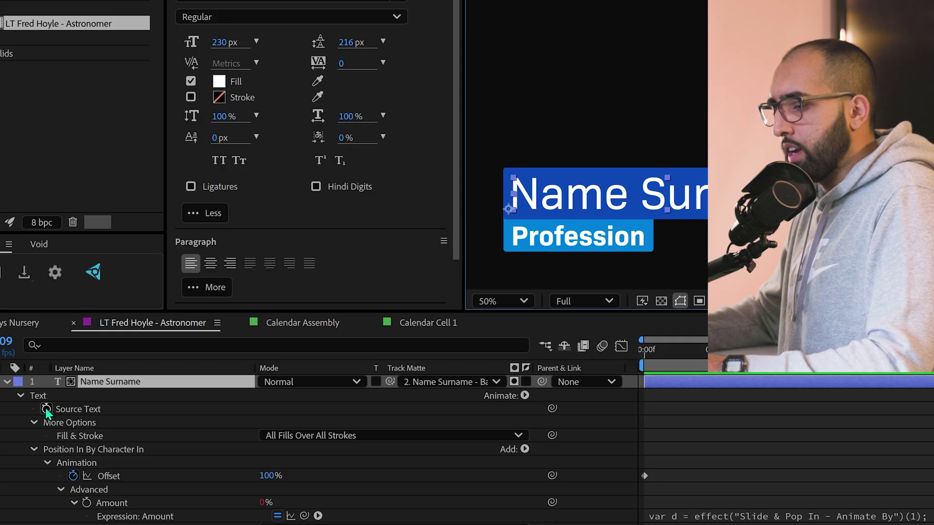
- Add the expression thisComp.name.split(" ")[1] to the Name Surname layer's Source Text
key("alt+shift+equal")
type("thisComp")
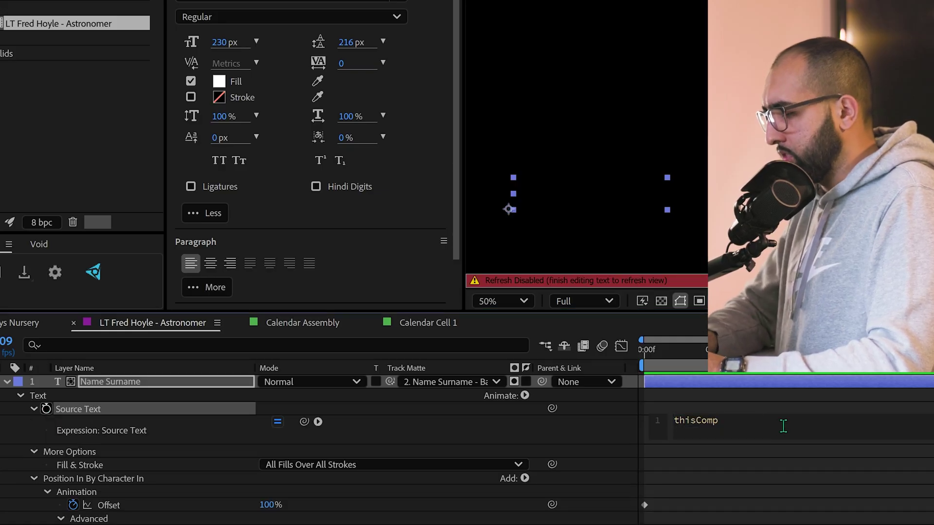
type(".name")
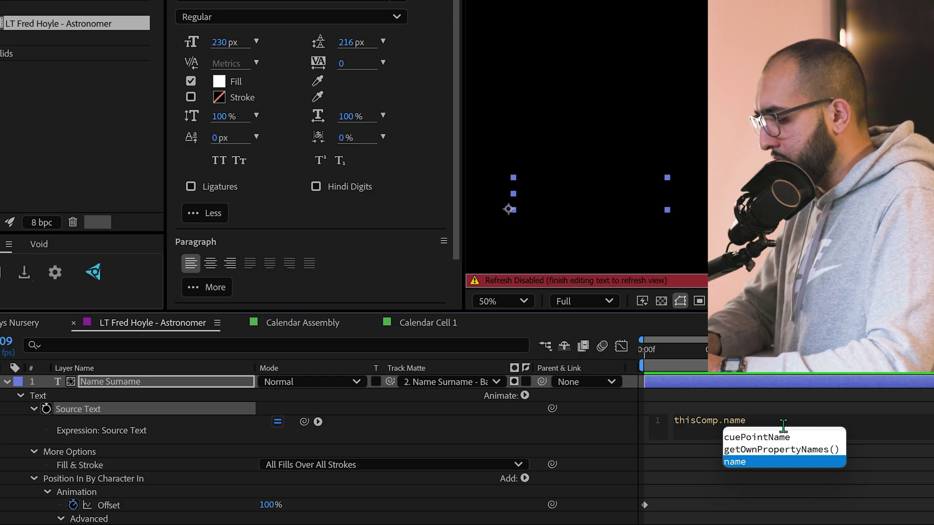
type(".split(\"")
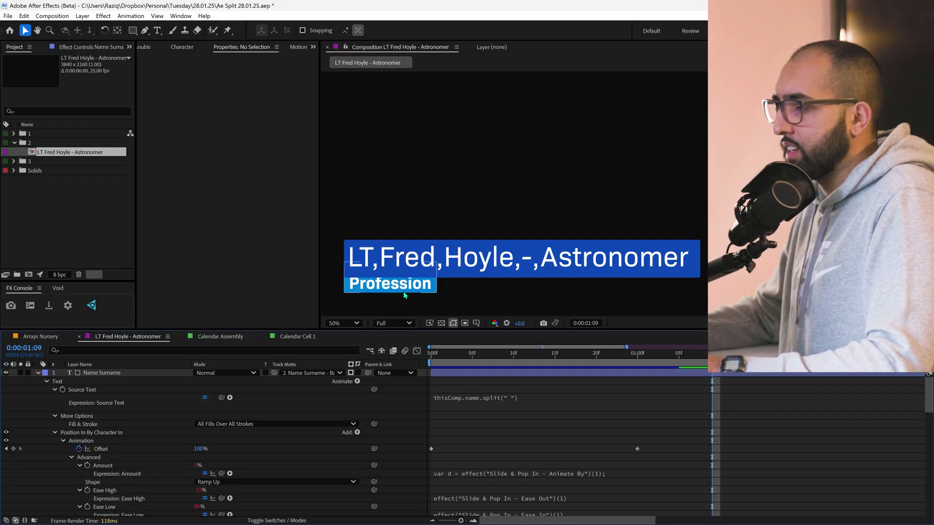
left_click(530, 400)
type("[1]")
- Remove the LT prefix from the composition's name so that it reads Fred Hoyle - Astronomer
left_click(76, 205)
left_click(100, 222)
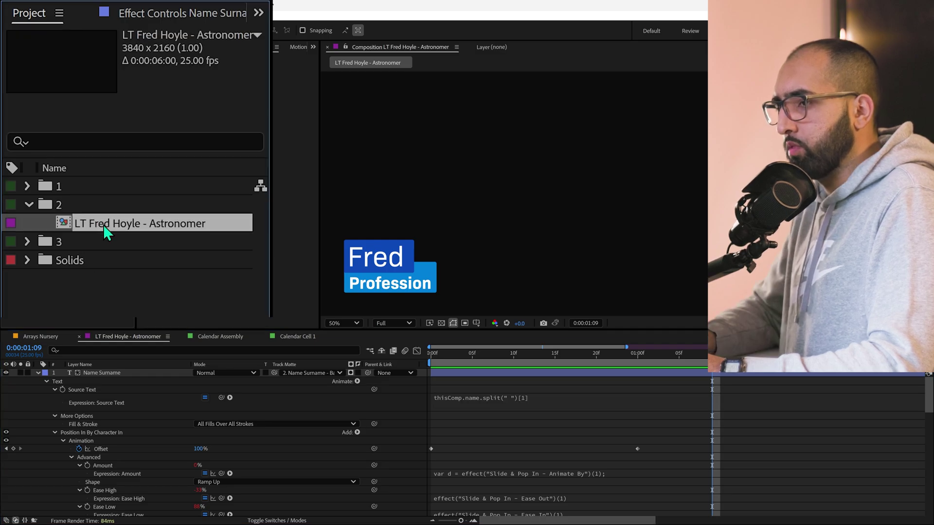
key("Return")
key("Home")
key("Delete")
key("Delete")
key("Return")
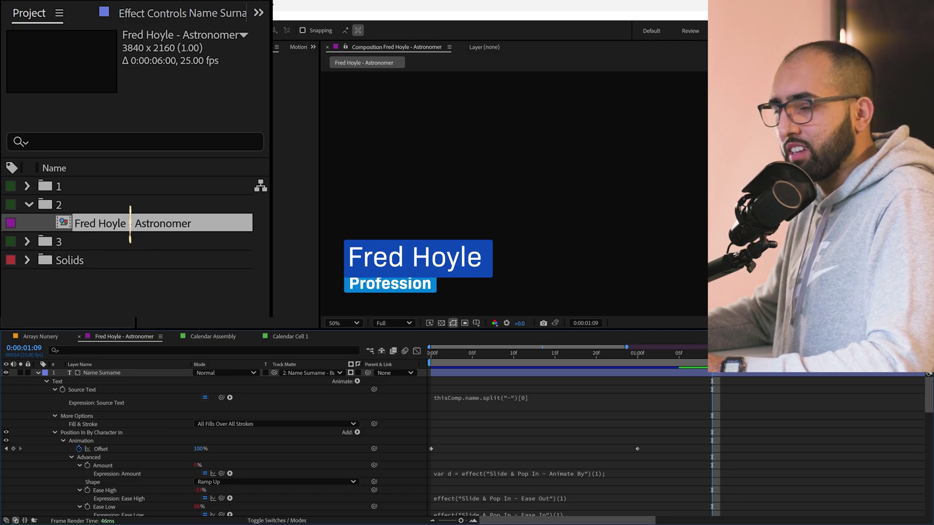
- Remove the index from the Name Surname layer's hyphen split expression, apply it, and append [0] again
left_click(524, 399)
left_click_drag(531, 398, 558, 399)
key("BackSpace")
left_click(536, 363)
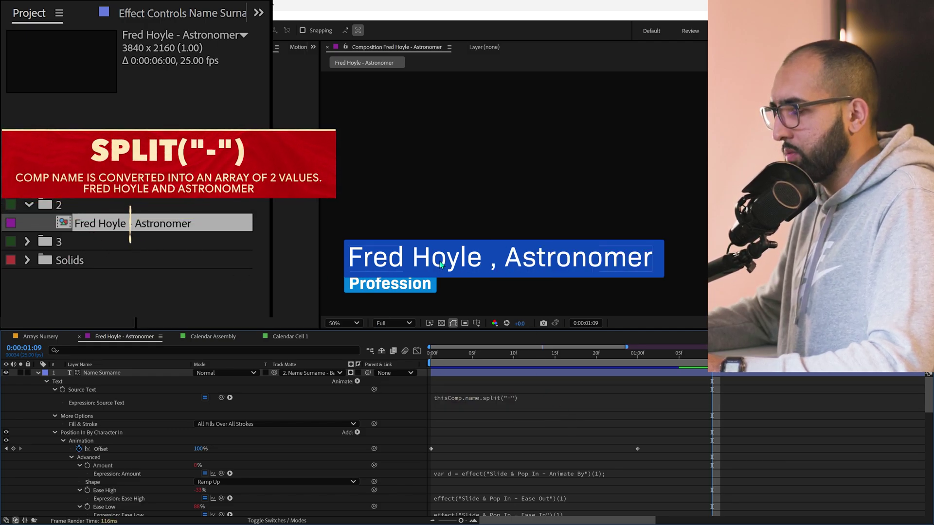
left_click(525, 398)
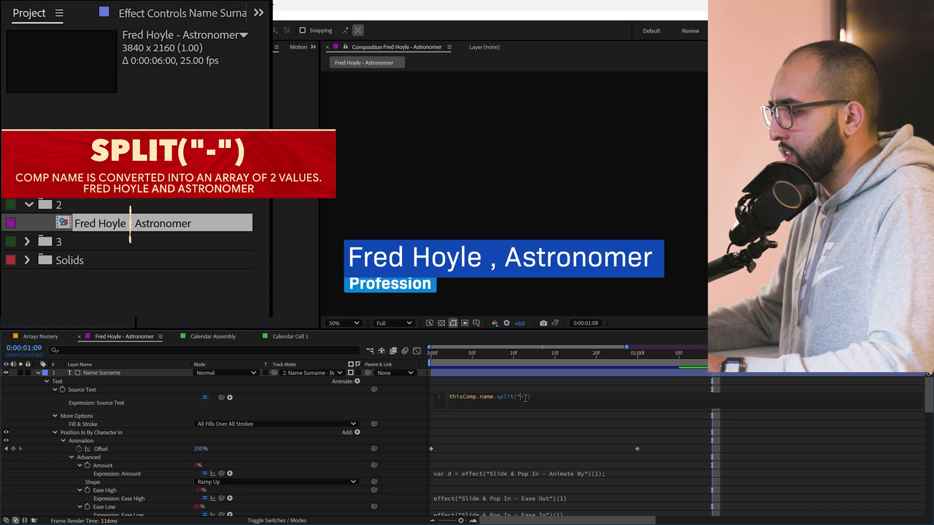
left_click(544, 399)
type("[0]")
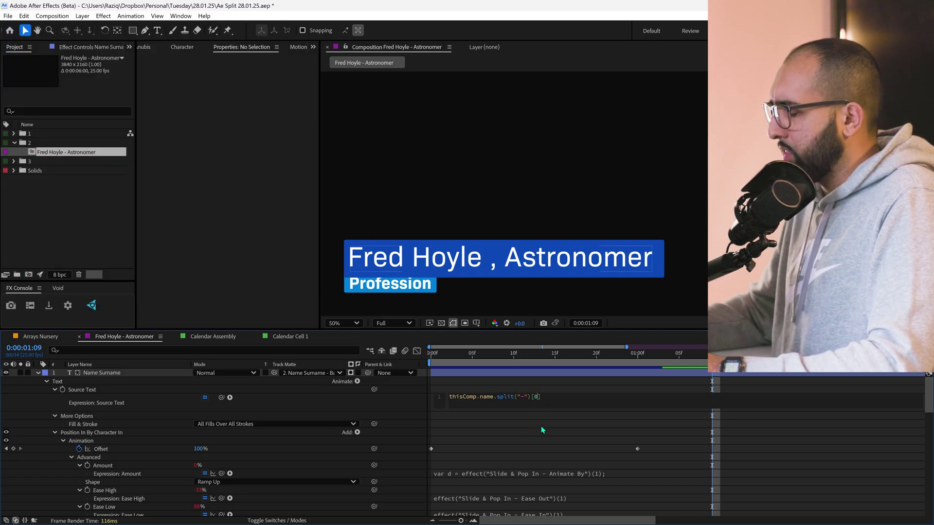
left_click(543, 429)
- Copy the Name Surname layer's split expression and set its text to All Caps
left_click(521, 401)
key("ctrl+c")
left_click(515, 427)
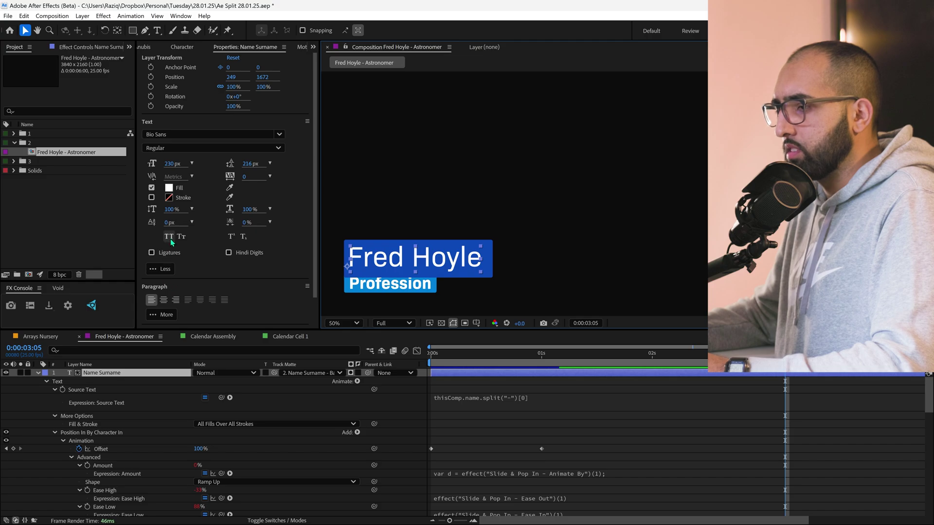
left_click(170, 239)
- Paste the split expression into the Profession layer's Source Text and change its index to 1
left_click(400, 284)
key("u")
key("u")
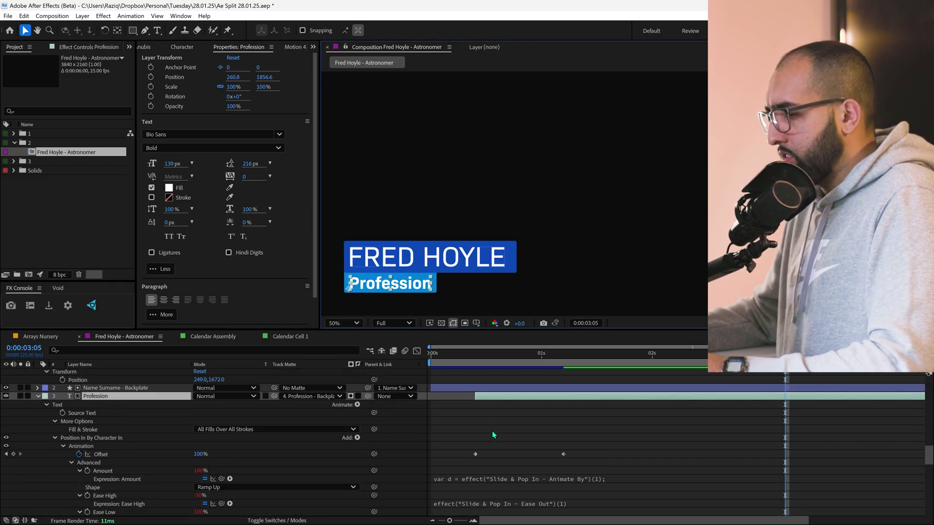
left_click(62, 413, "alt")
key("ctrl+v")
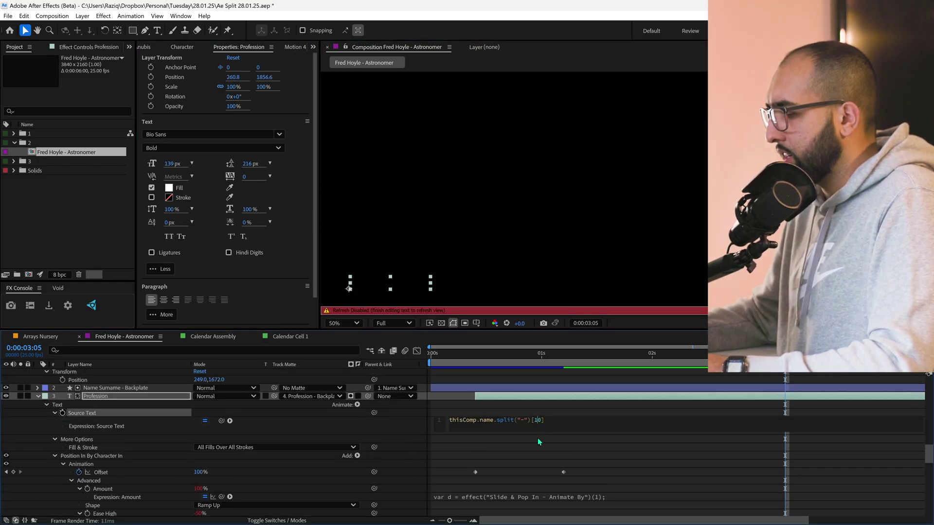
left_click(538, 438)
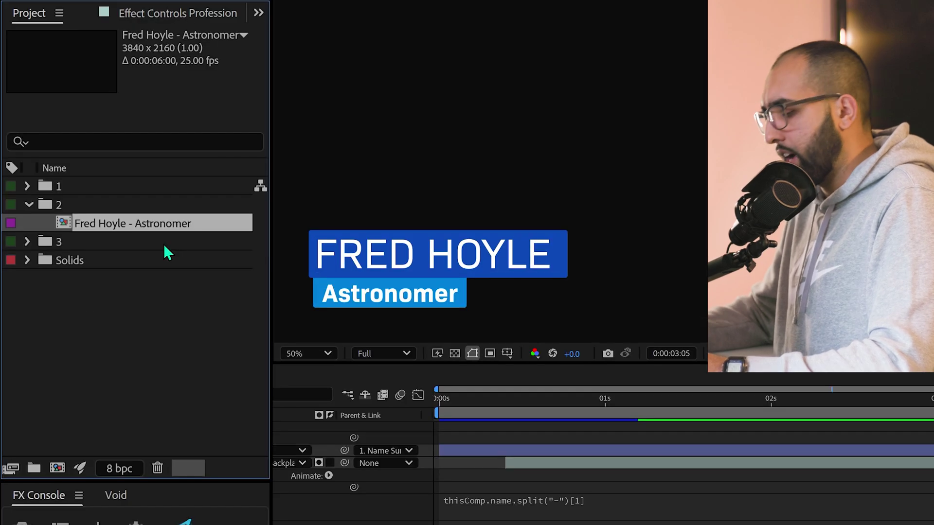
- Rename the composition as the presenter's first name followed by - Designer, and move the playhead to 0:00:01:12
left_click(83, 153)
key("Return")
type("Raziq - Designer")
key("Return")
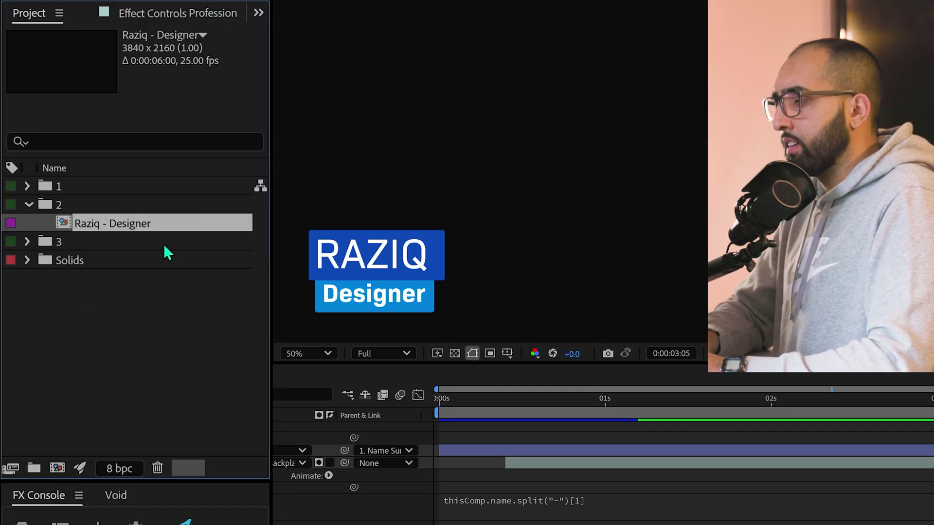
left_click(685, 401)
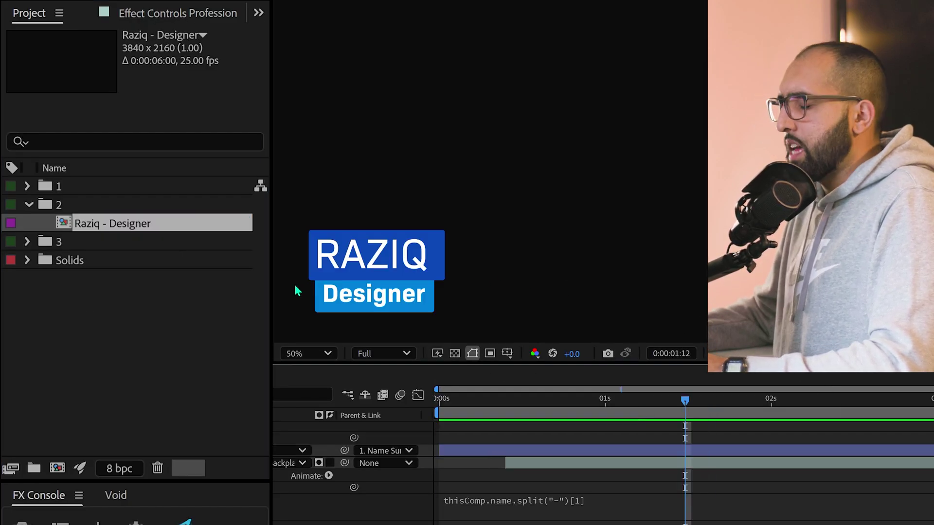
- Duplicate the Designer composition and rename the copy Fred Hoyle - Astronomer
left_click(91, 228)
key("ctrl+d")
key("Return")
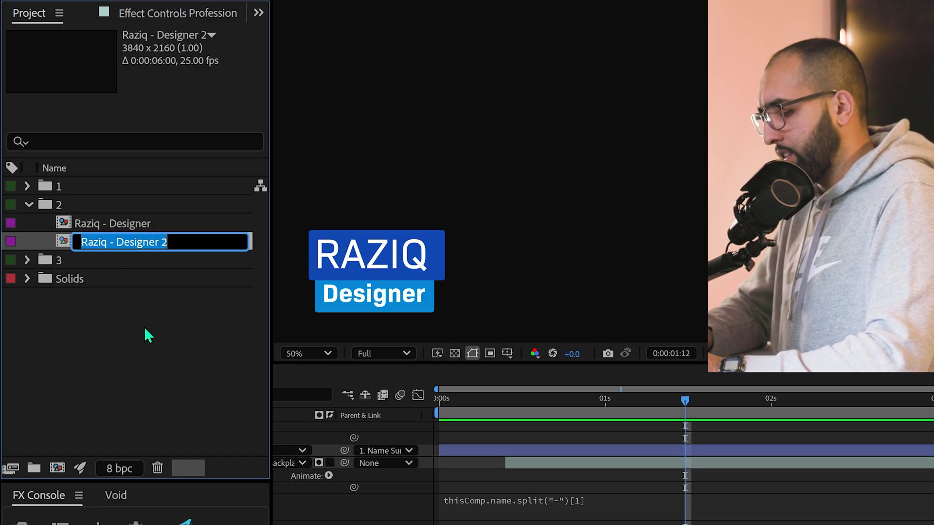
type("Fred Hoyle - Astronomer")
key("Return")
- Duplicate the Astronomer composition and rename the copy as a placeholder full name followed by - Artist
key("ctrl+d")
key("Return")
type("John Doe")
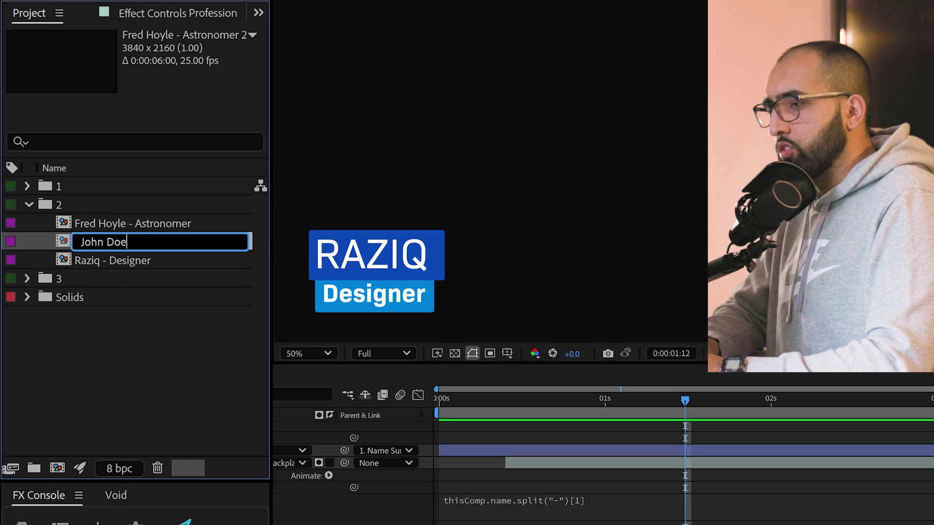
type(" - Artist")
key("Return")
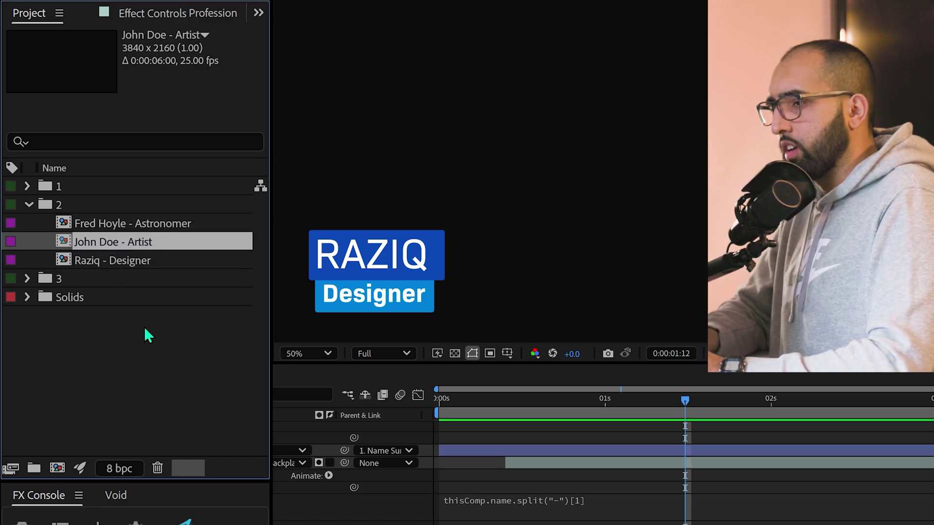
- Open the Artist and Astronomer compositions to check their lower thirds, and view the Calendar Assembly composition
double_click(138, 246)
left_click(90, 259)
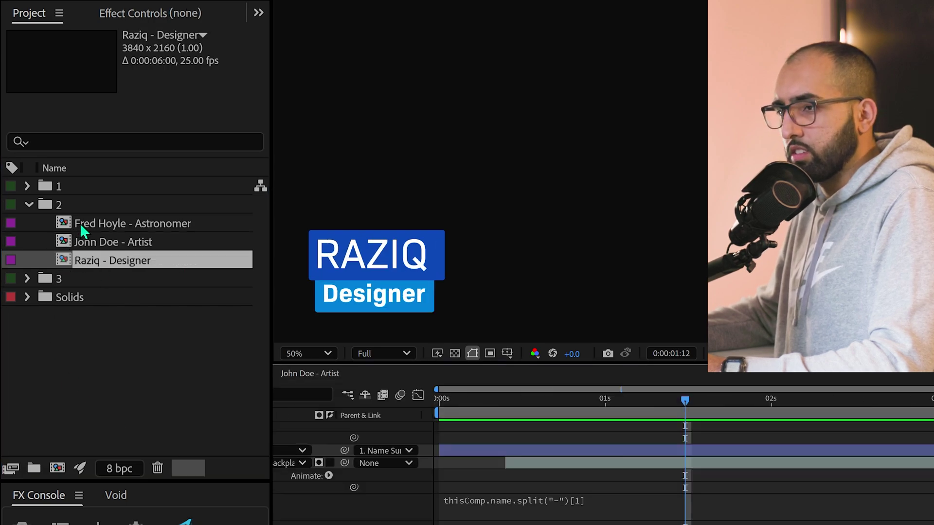
double_click(80, 225)
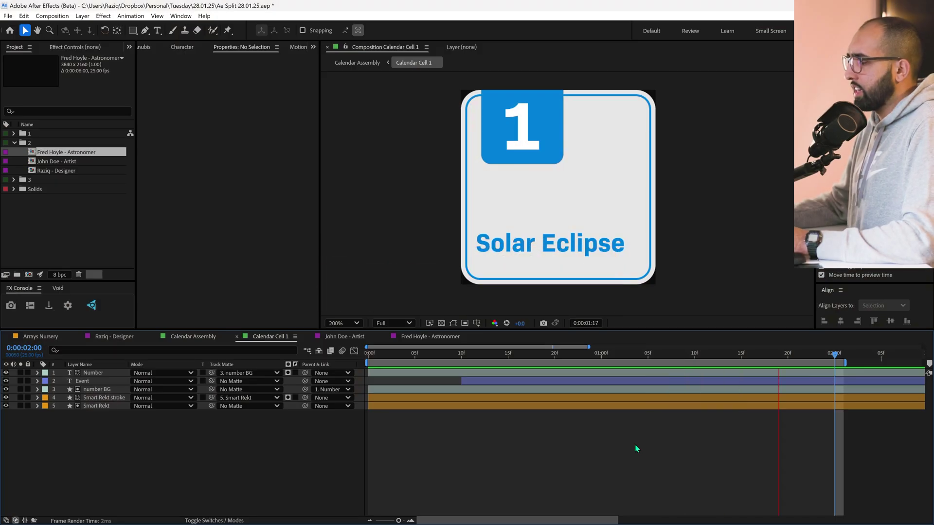
left_click(184, 337)
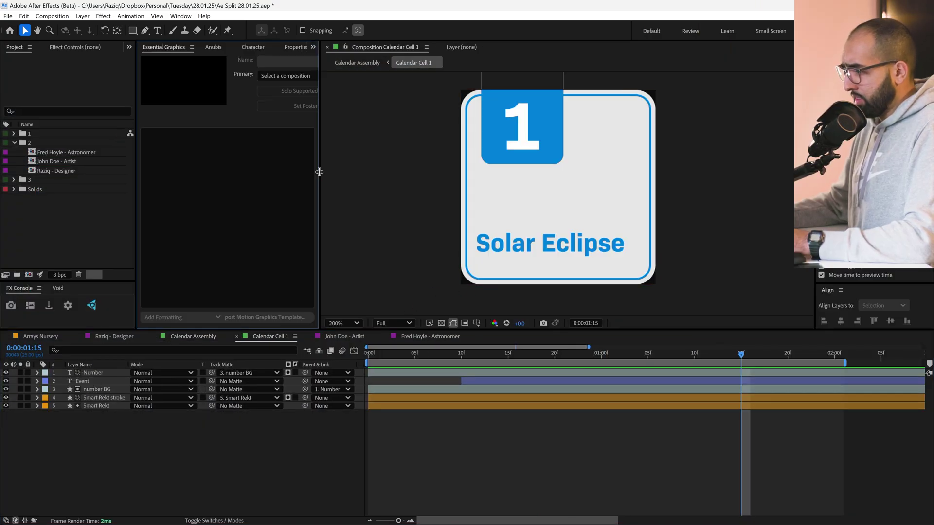
- Widen the Essential Graphics area and choose Calendar Cell 1 as the primary composition
left_click_drag(319, 172, 343, 171)
left_click(287, 75)
left_click(319, 129)
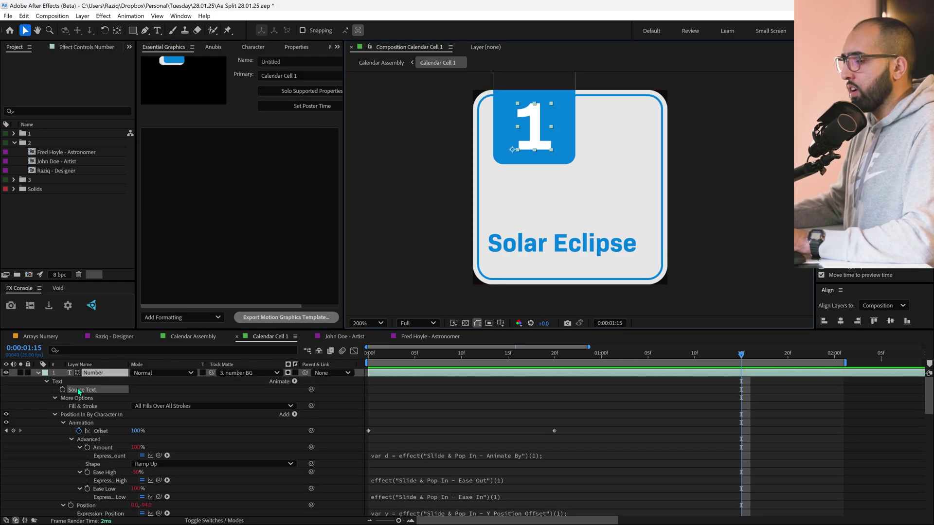
- Add the Number layer's Source Text to Essential Graphics and name the property Calendar Number
left_click_drag(77, 388, 197, 194)
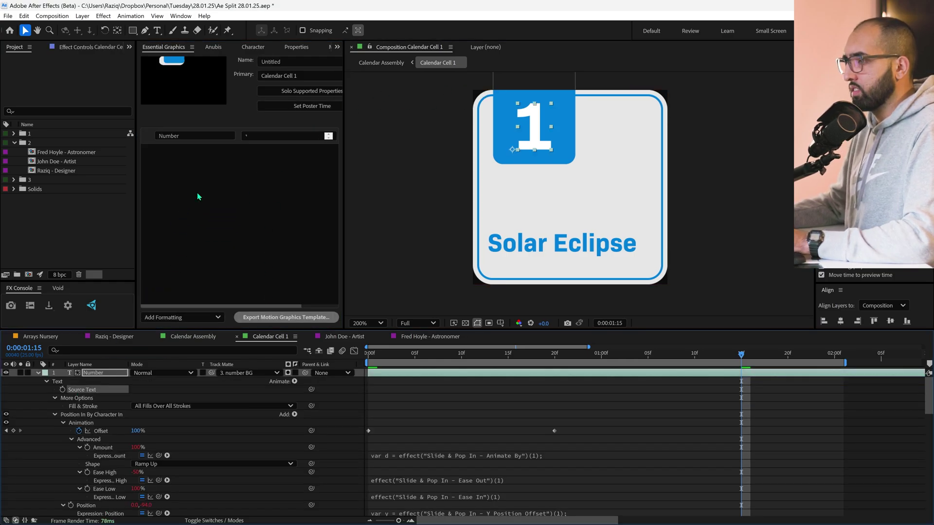
left_click(220, 140)
type("Calendar")
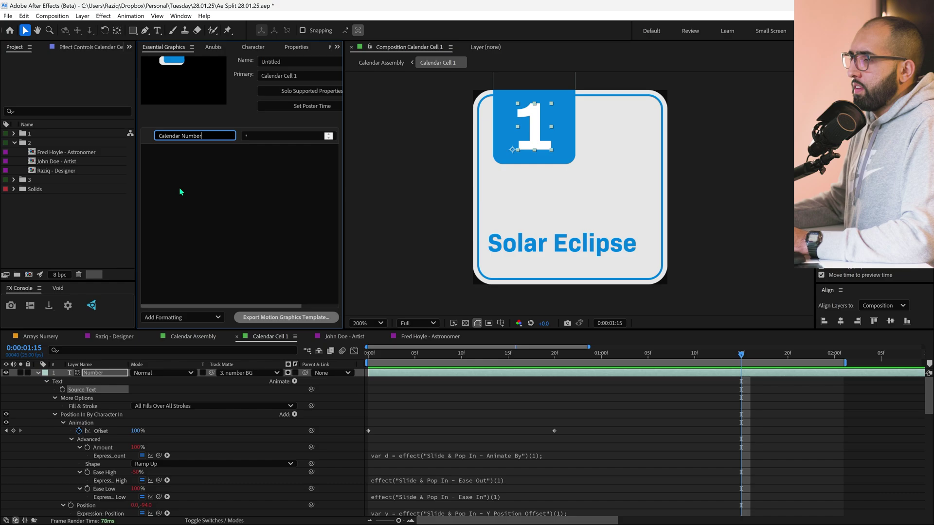
- Add the Event layer's Source Text to Essential Graphics, keeping the property name Event
key("ctrl+grave")
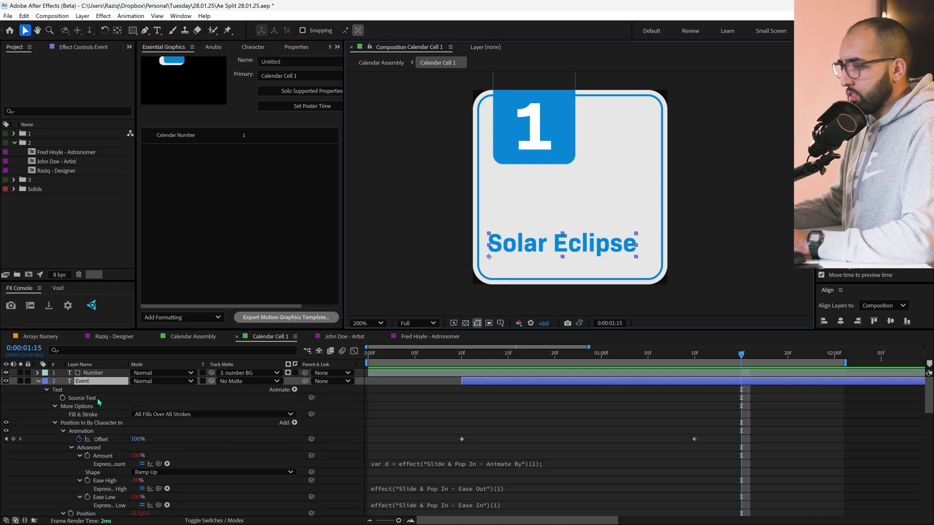
left_click_drag(99, 401, 167, 152)
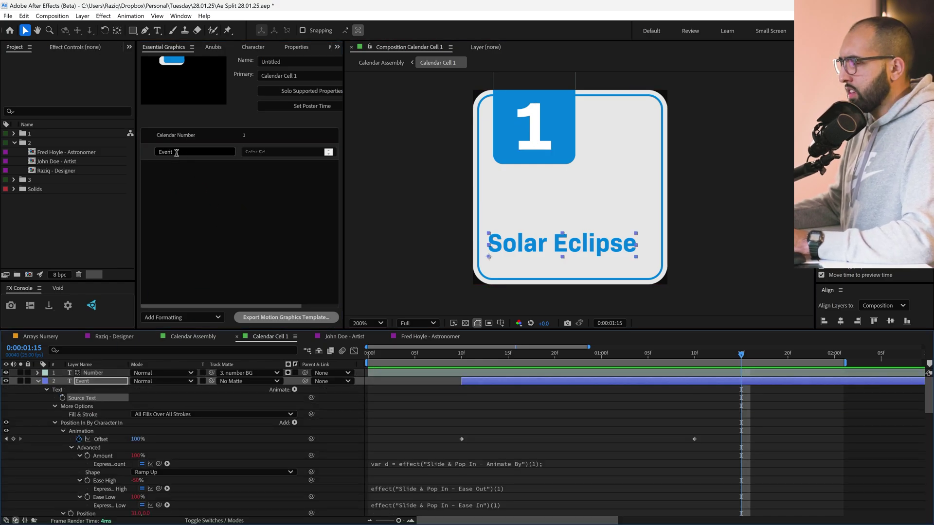
left_click(164, 151)
key("Return")
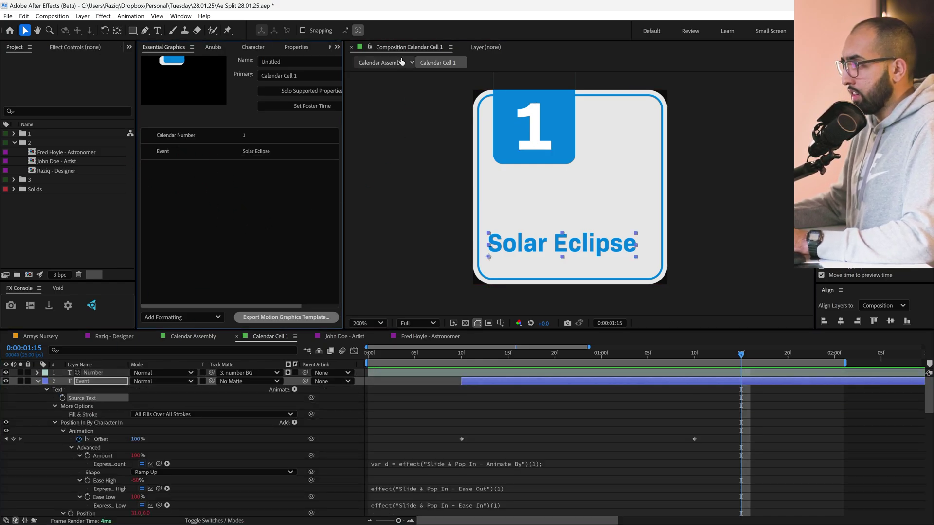
- Collapse the Calendar Cell 1 layers in the Calendar Assembly composition and expand the Essential Properties of layer 9
left_click(382, 62)
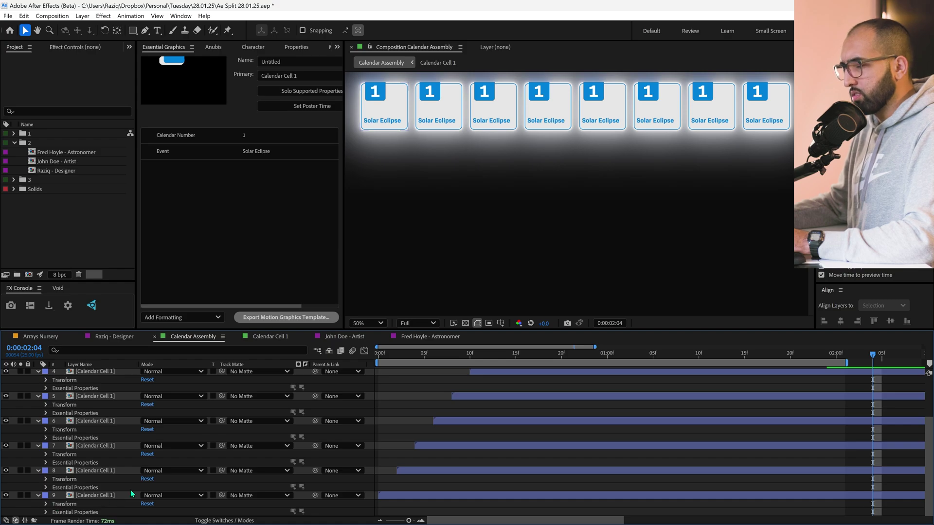
left_click(89, 471)
left_click(95, 372, "shift")
key("u")
left_click(96, 381)
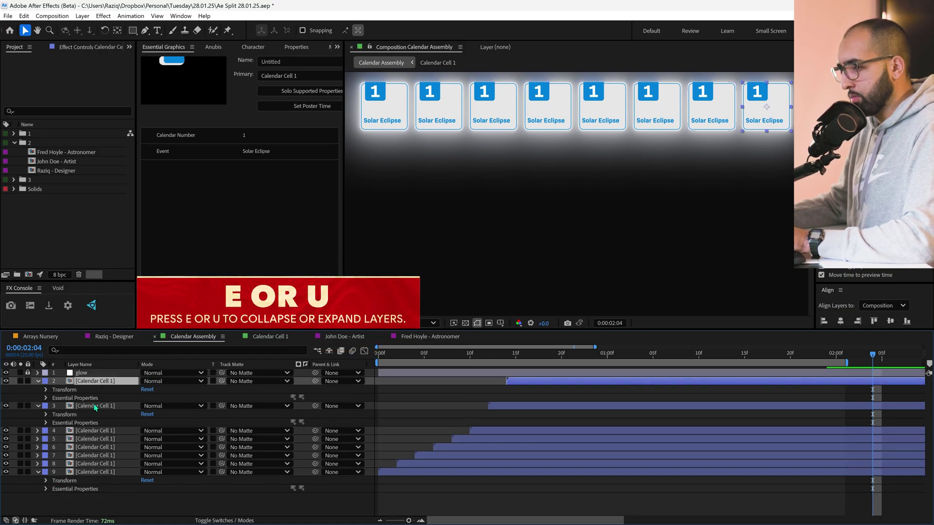
left_click(93, 405, "shift")
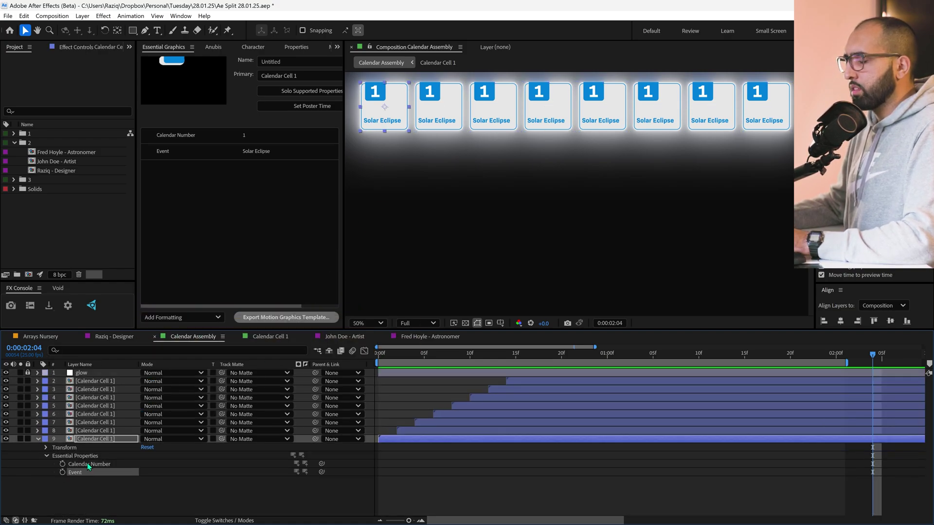
- Try setting the Calendar Number property of layer 9 to 34
left_click(86, 464)
left_click(296, 46)
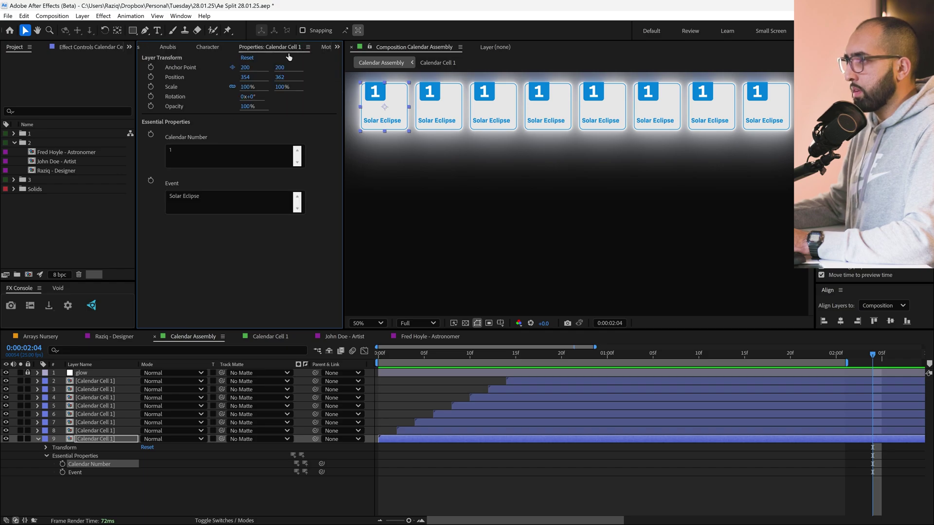
left_click(201, 149)
type("34")
left_click(388, 107)
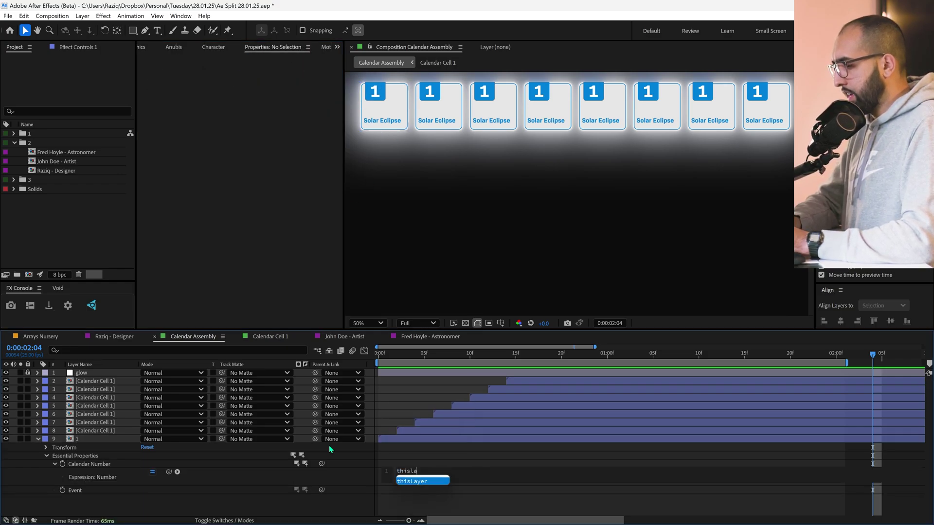
- Set the Calendar Number expression of layer 9 to thisLayer.name.split(" ")[0] and enter 1 as the layer's name
type("thisLayer.name.split(\" \")[0]")
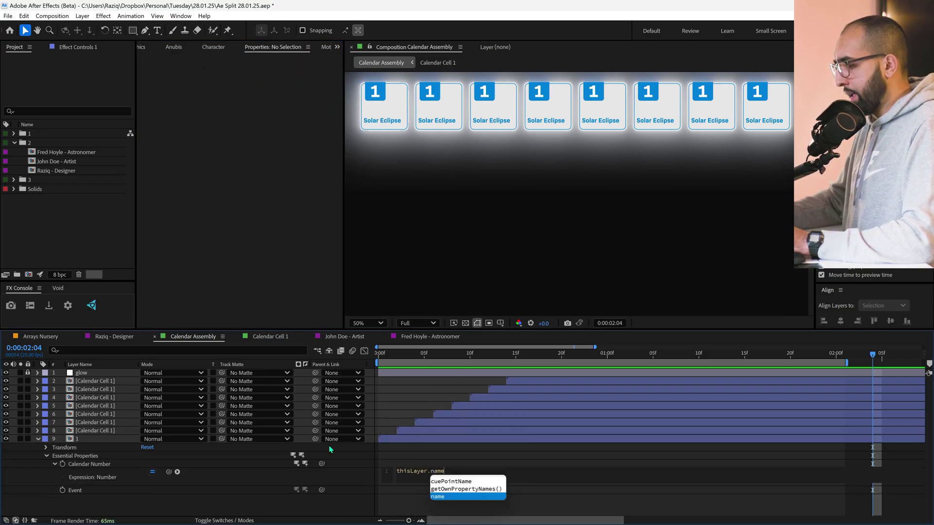
left_click(128, 438)
key("Return")
type("1")
key("Return")
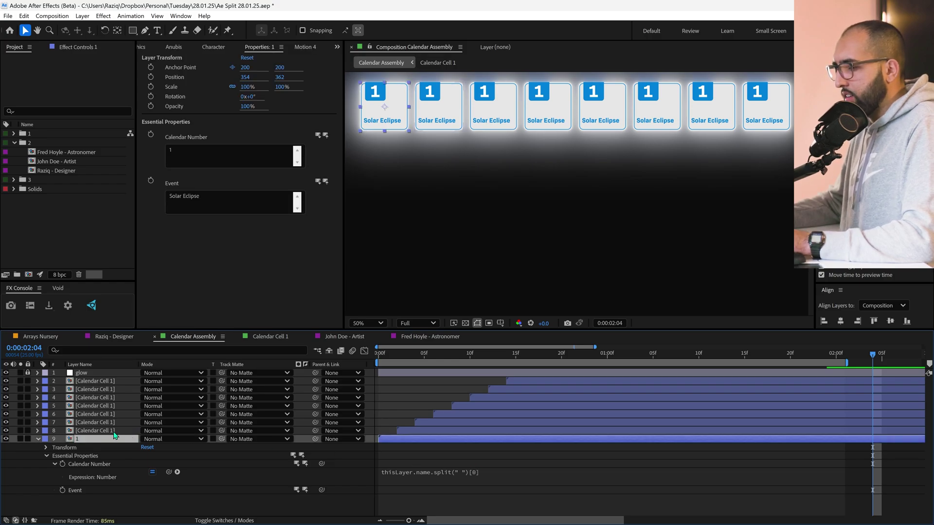
- Copy the Calendar Number expression of cell 1 to the Calendar Number property of the seven Calendar Cell 1 layers above it
right_click(93, 465)
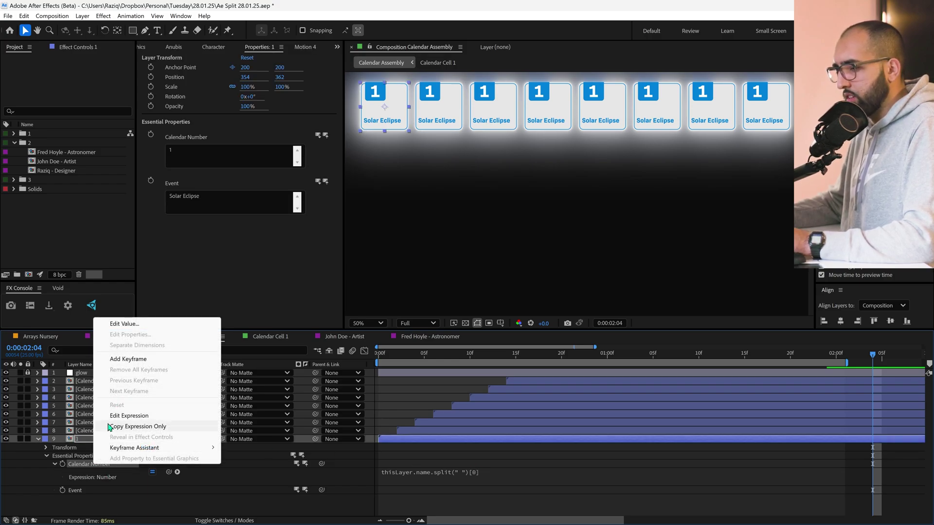
left_click(110, 426)
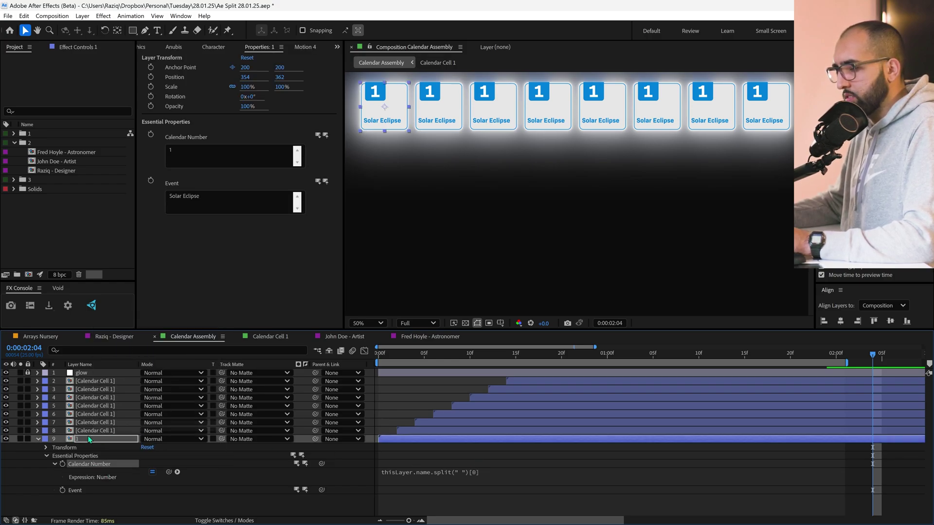
left_click(91, 431)
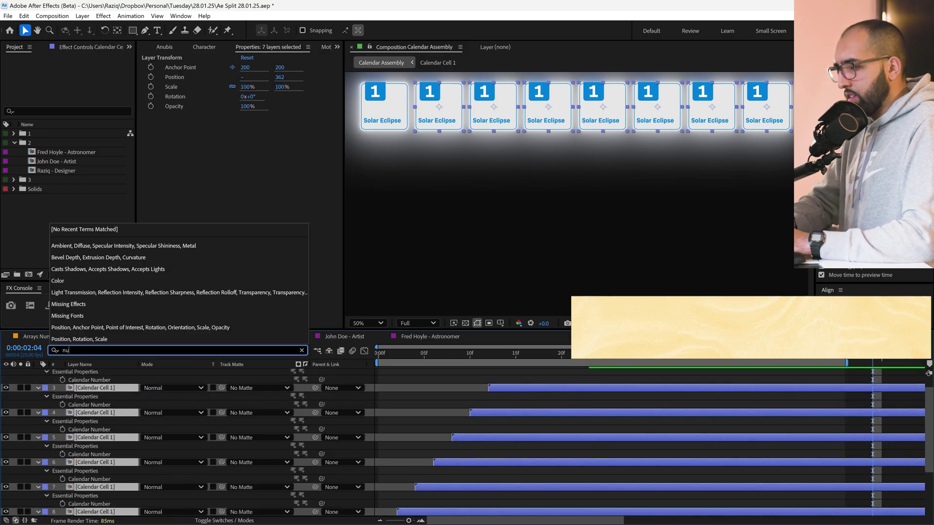
type("mber")
key("grave")
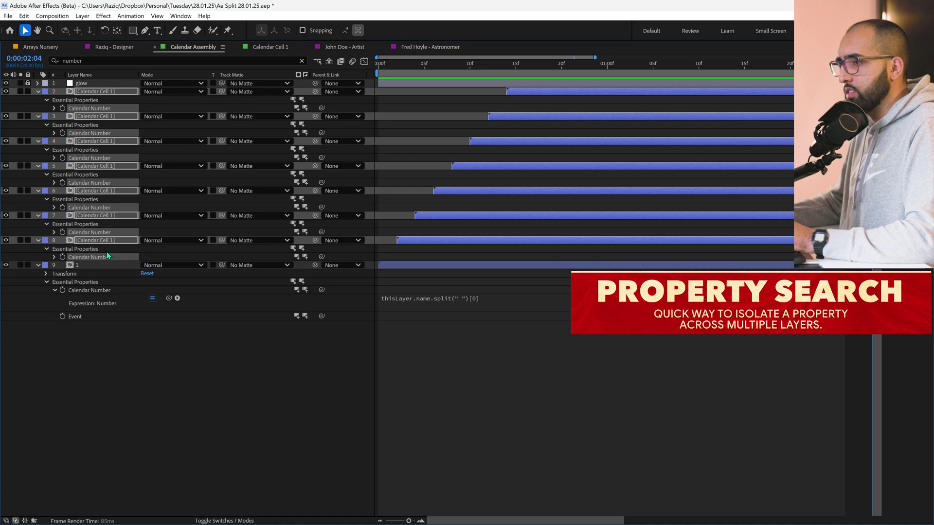
key("grave")
- Rename the Calendar Cell 1 layers from layer 8 up to layer 2 as 2, 3, 4, 5, 6, 7 and 8
left_click(112, 437)
key("Return")
type("#")
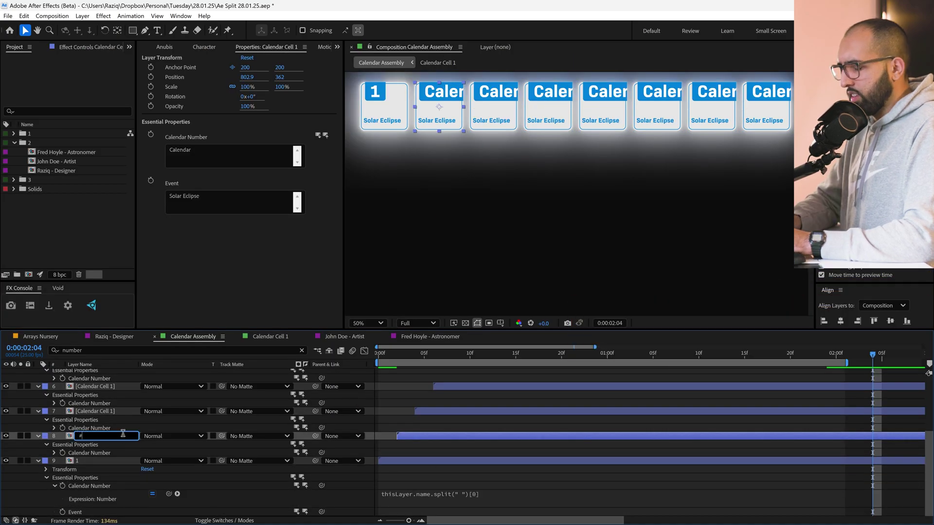
type("2")
key("Return")
key("ctrl+Up")
key("Return")
type("3")
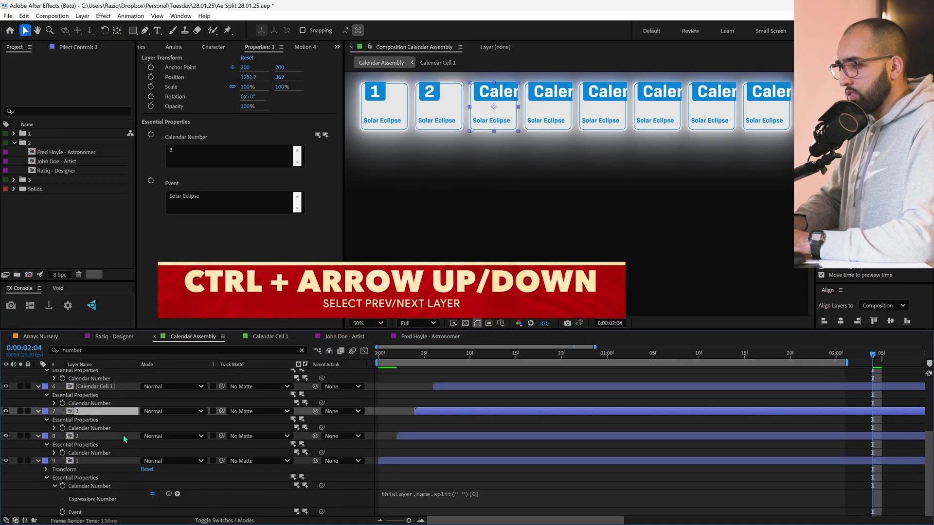
key("Return")
key("ctrl+Up")
key("Return")
type("4")
key("Return")
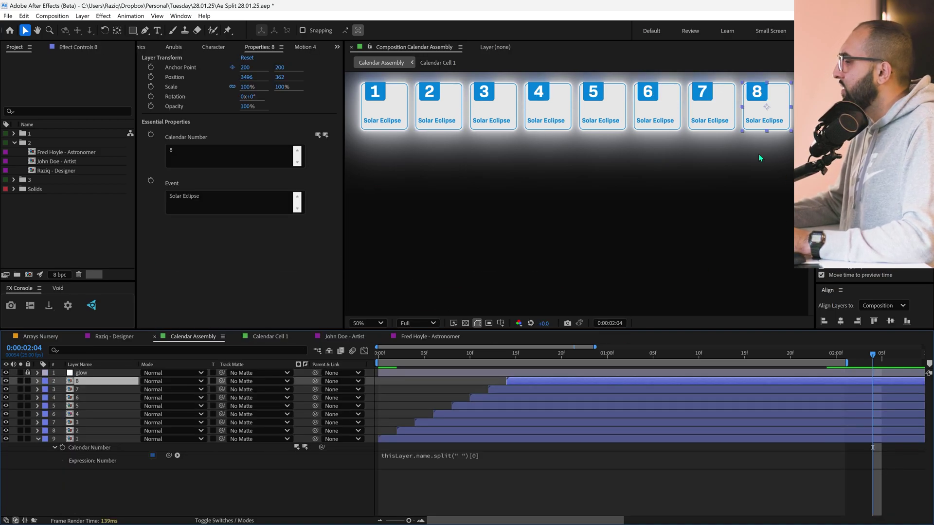
- Duplicate cell 8 repeatedly and place the copies as a second row of cells numbered 9 to 16
key("ctrl+d")
left_click_drag(763, 104, 381, 157)
left_click_drag(381, 158, 383, 160)
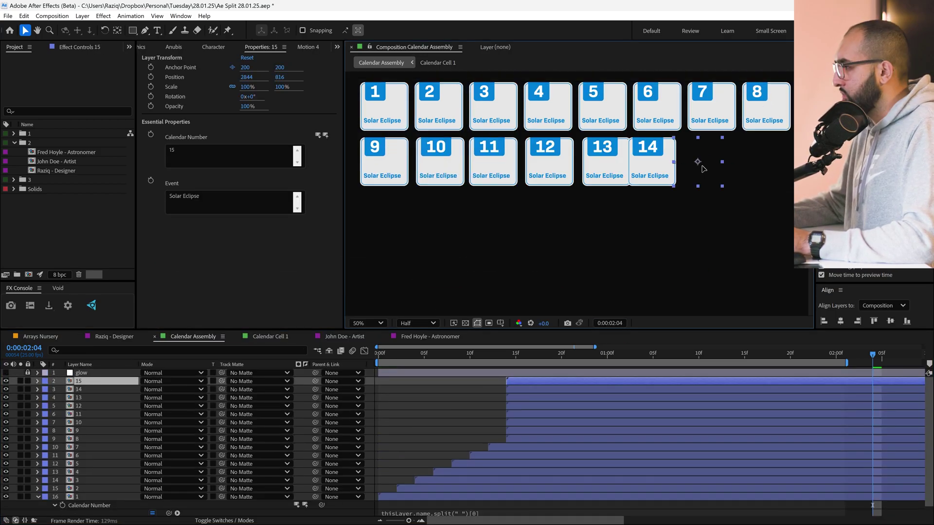
left_click_drag(702, 167, 769, 174)
key("ctrl+d")
- Duplicate the second row as cells 17 to 24, bring them to the front of the layer stack and move them into a third row
left_click(643, 171)
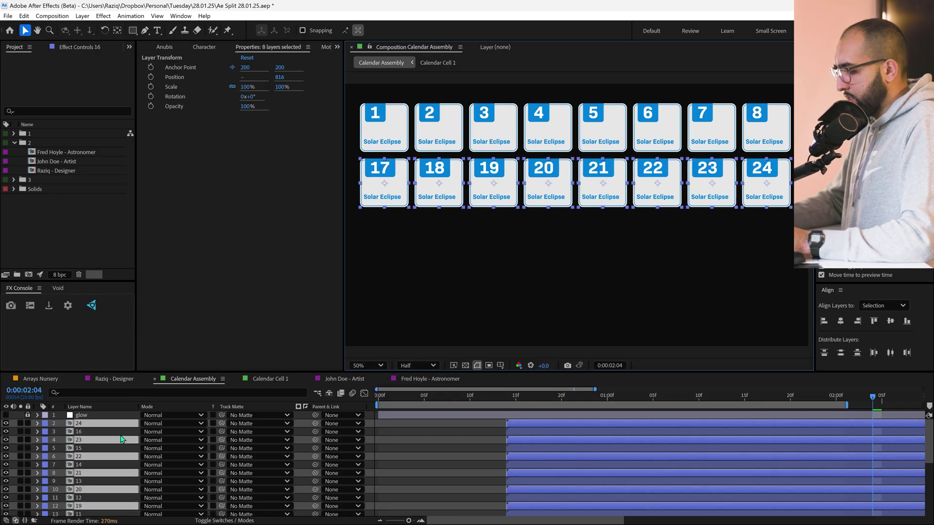
key("ctrl+shift+]")
left_click_drag(385, 195, 388, 249)
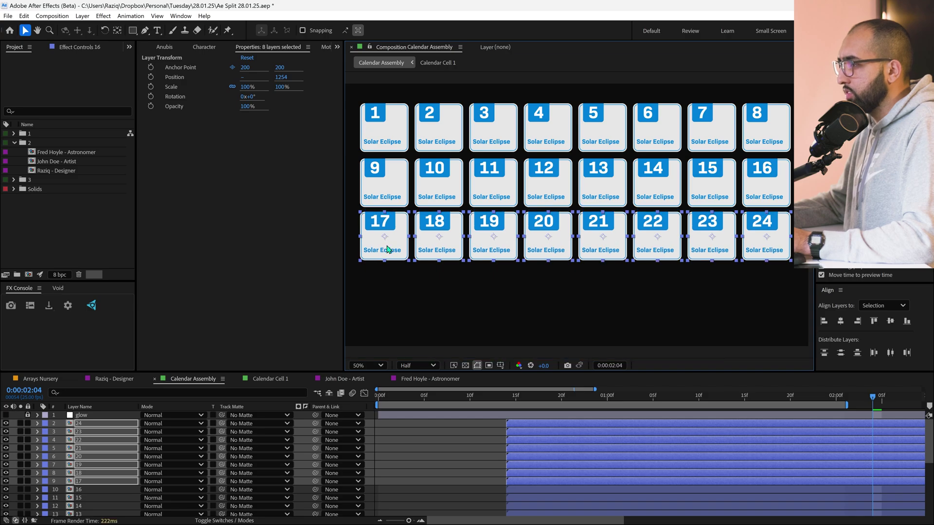
left_click(411, 293)
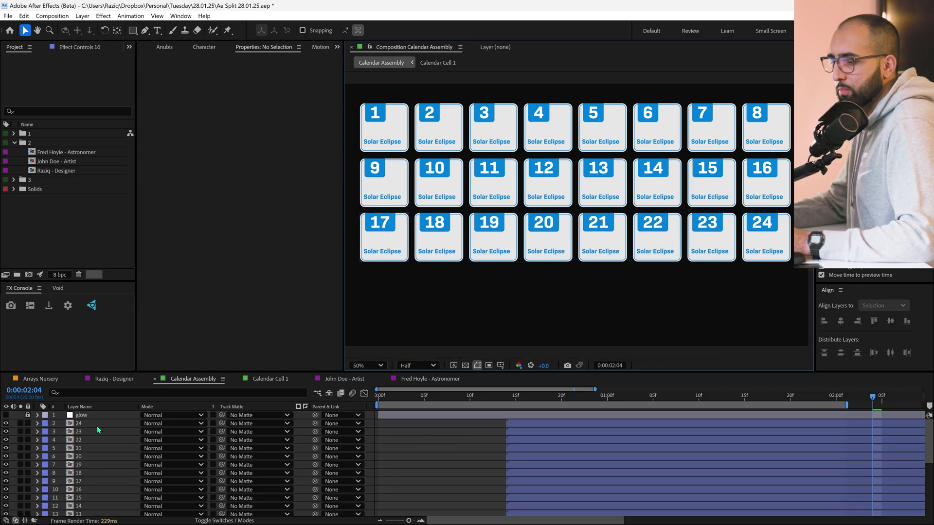
- Complete a fourth row with cells 25 to 31 and a closing cell 1, setting the closing cell's opacity to 38%
key("e")
key("e")
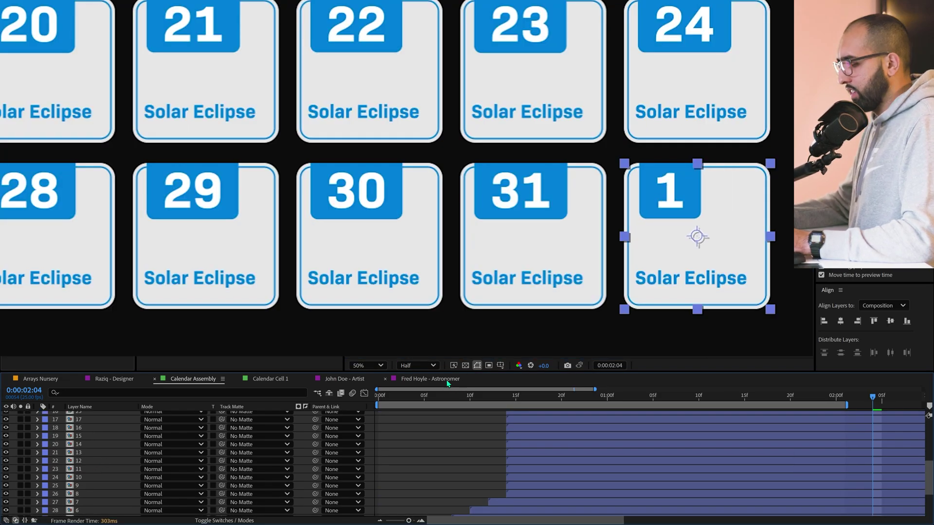
key("t")
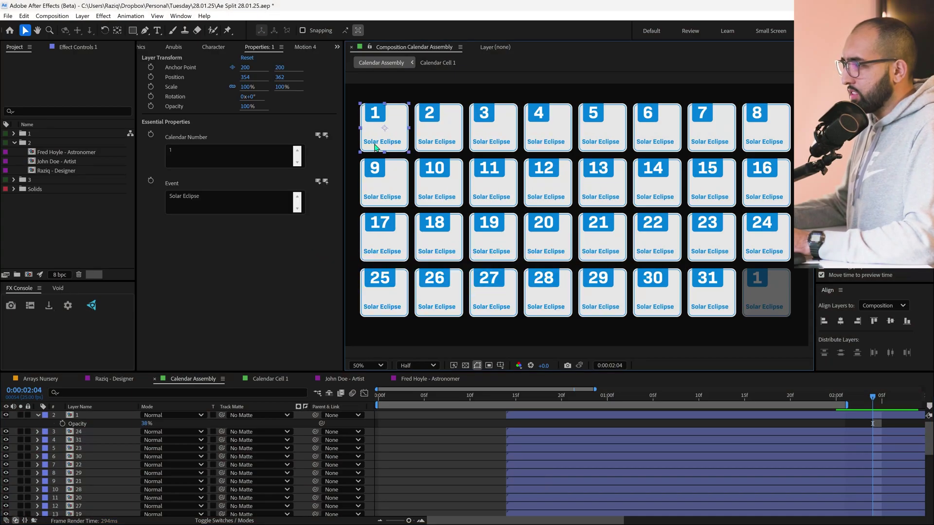
- Rename the first cell's layer as 1 Tutorial and set its Event expression to thisLayer.name.split(" ")[1]
scroll(123, 476, "down", 8)
left_click(407, 460)
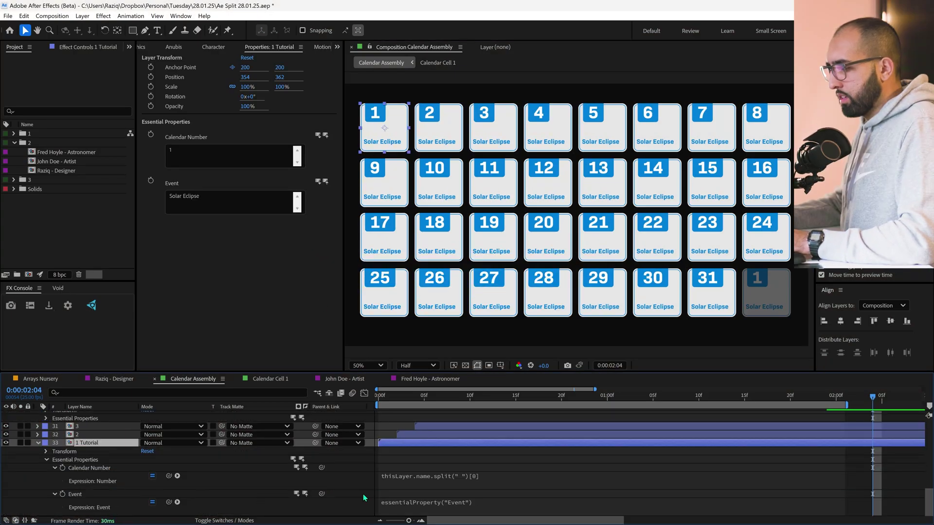
left_click(419, 509)
type("thisLayer.n")
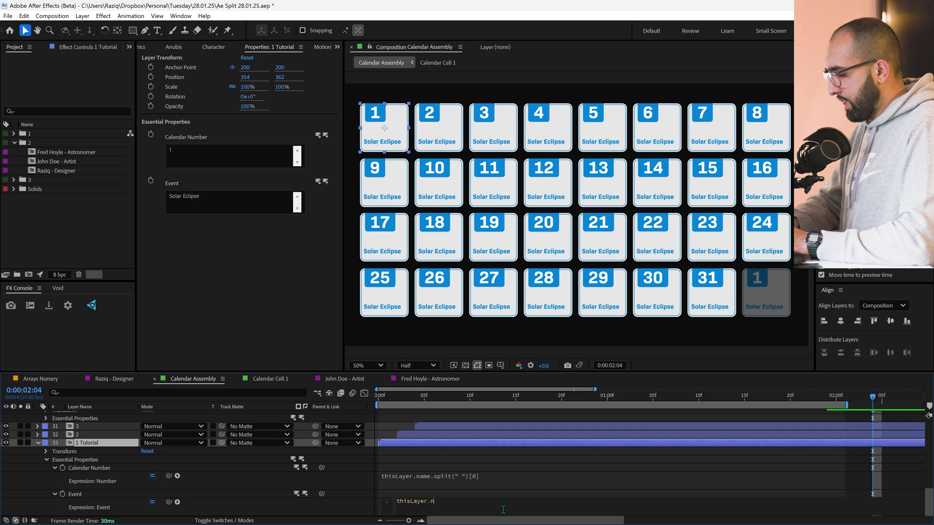
type("ame.split(\"")
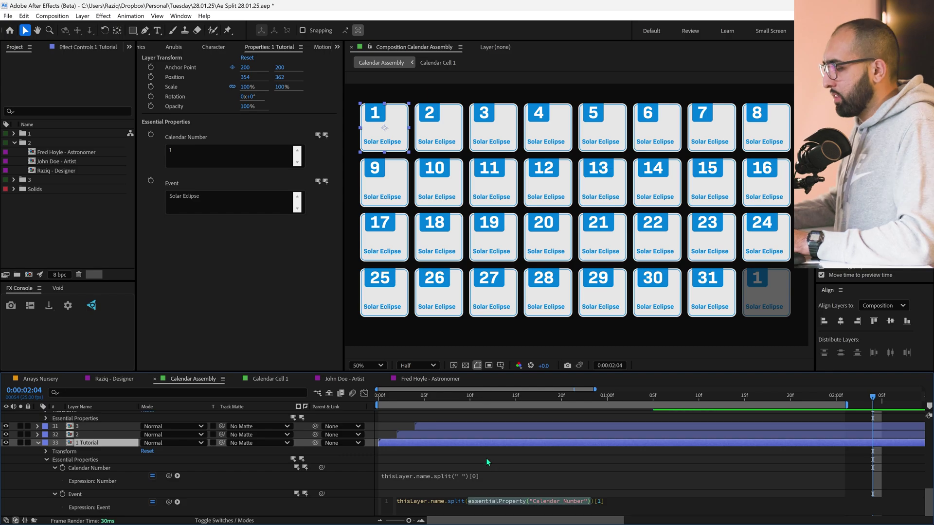
type("\" \"")
left_click(494, 507)
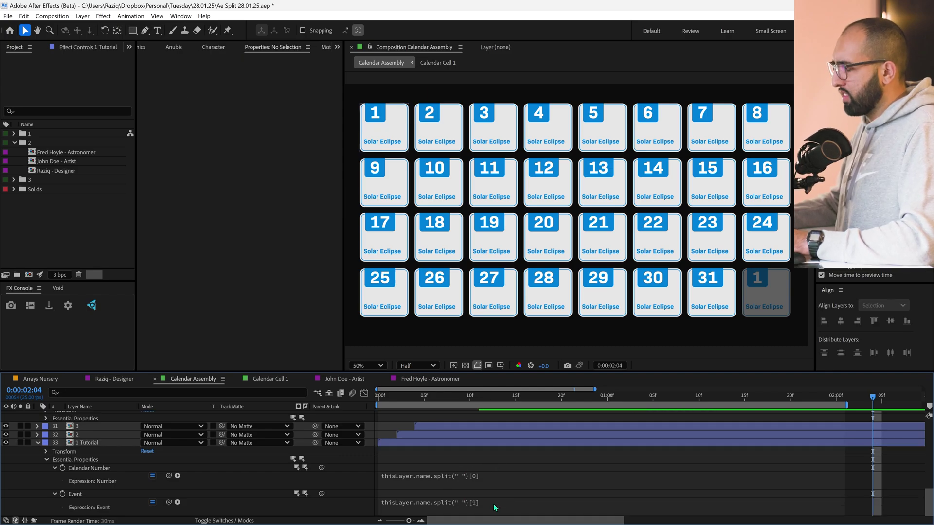
- Apply the same Event expression to the layer named 2 and rename that layer 2 Solar Eclipse
left_click(111, 442)
key("Return")
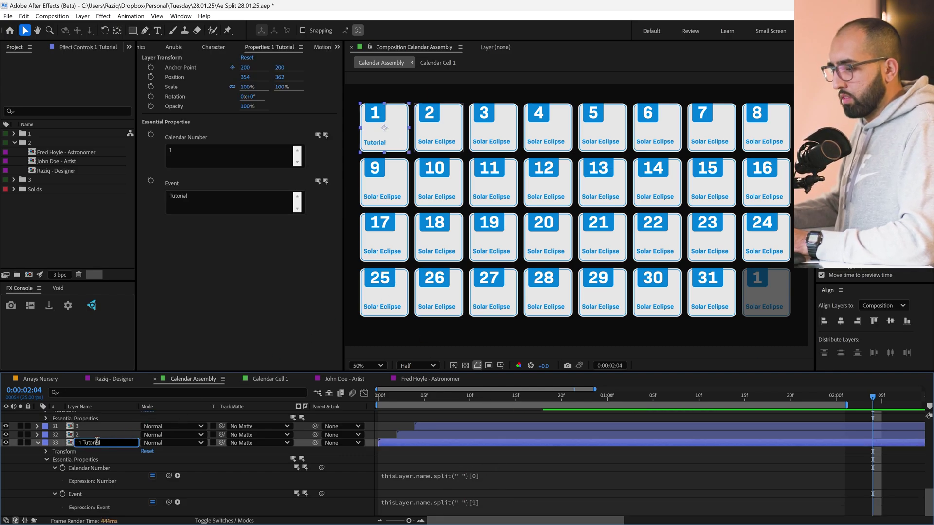
left_click(108, 435)
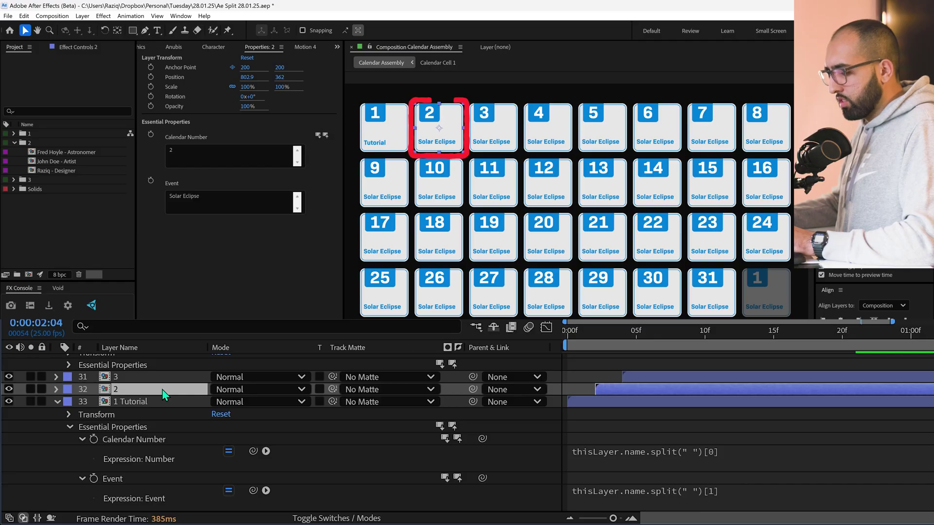
key("e")
key("e")
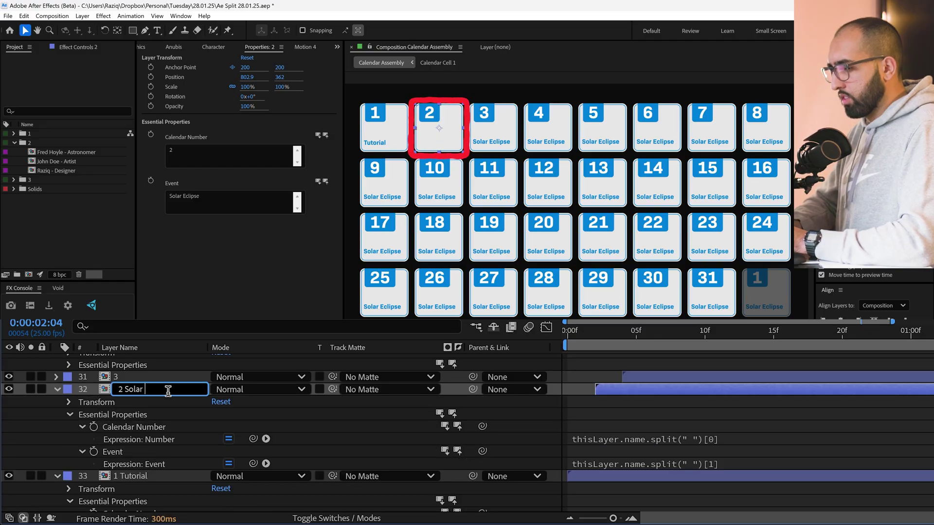
type("Ecxl")
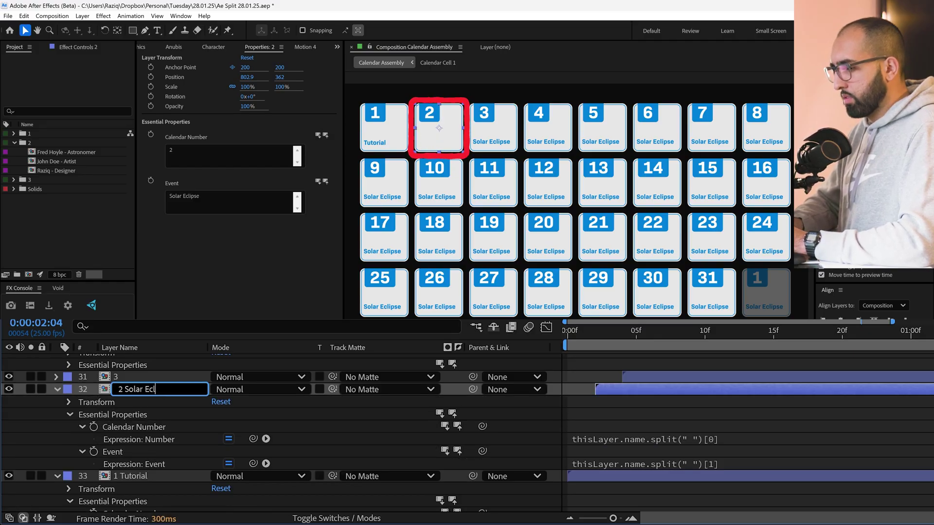
type("ipse")
key("Return")
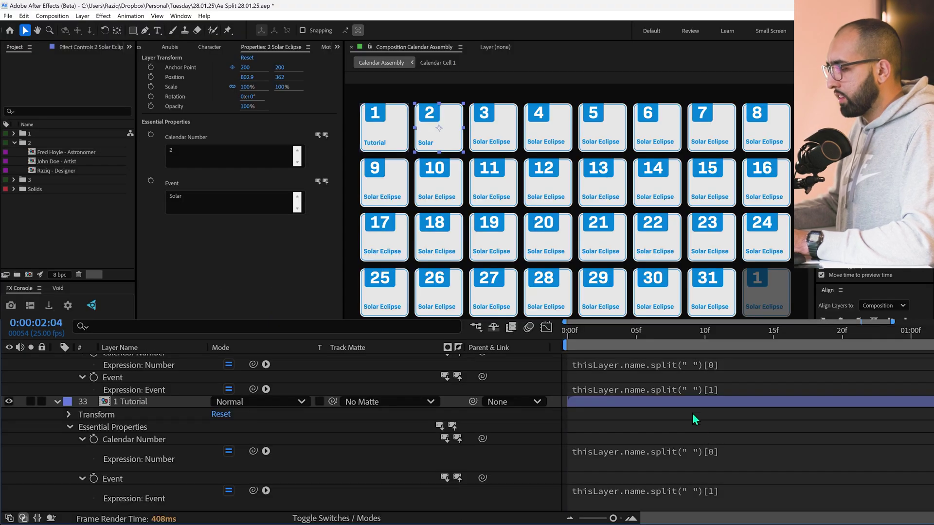
- Replace the " " separator in the 2 Solar Eclipse layer's Event expression with a link to its Calendar Number property
scroll(686, 428, "up", 3)
left_click(690, 474)
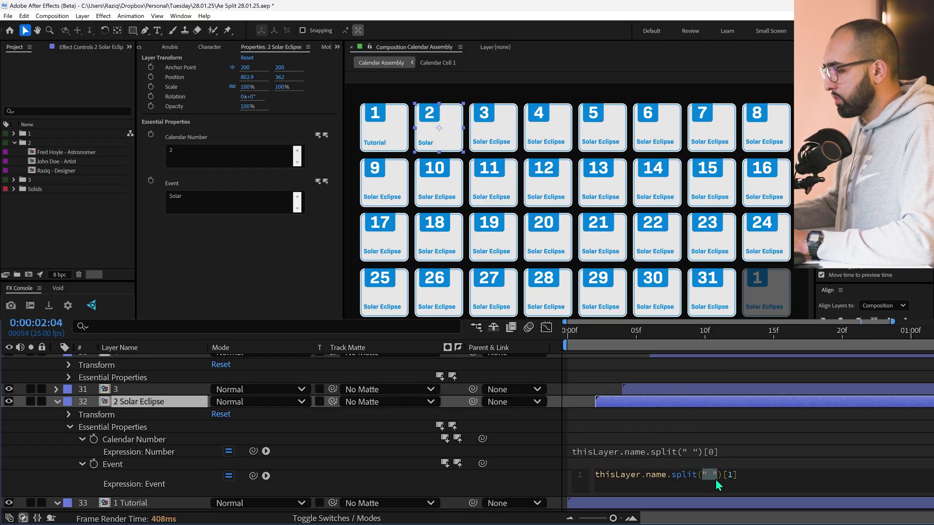
left_click_drag(253, 475, 138, 440)
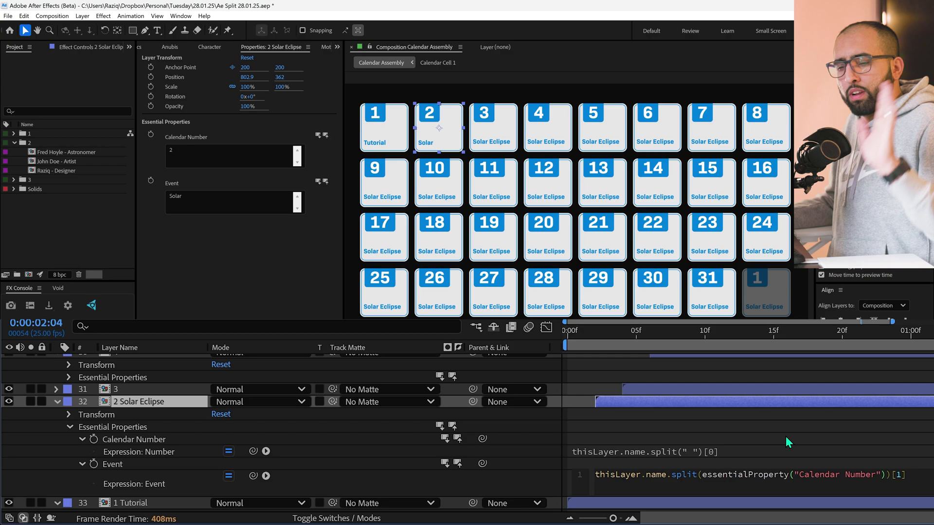
left_click(786, 436)
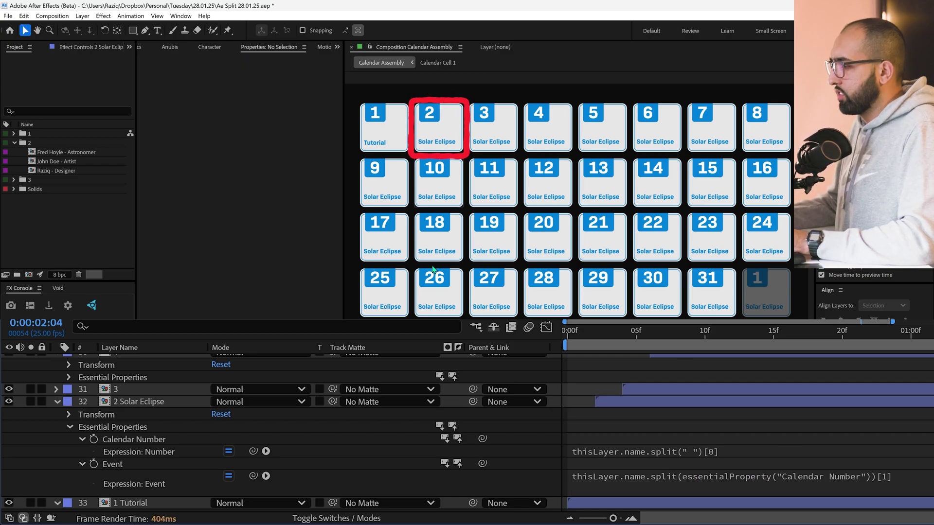
- Rename the 2 Solar Eclipse layer as 2 Solar Eclipse as long as you want
left_click(152, 400)
key("Return")
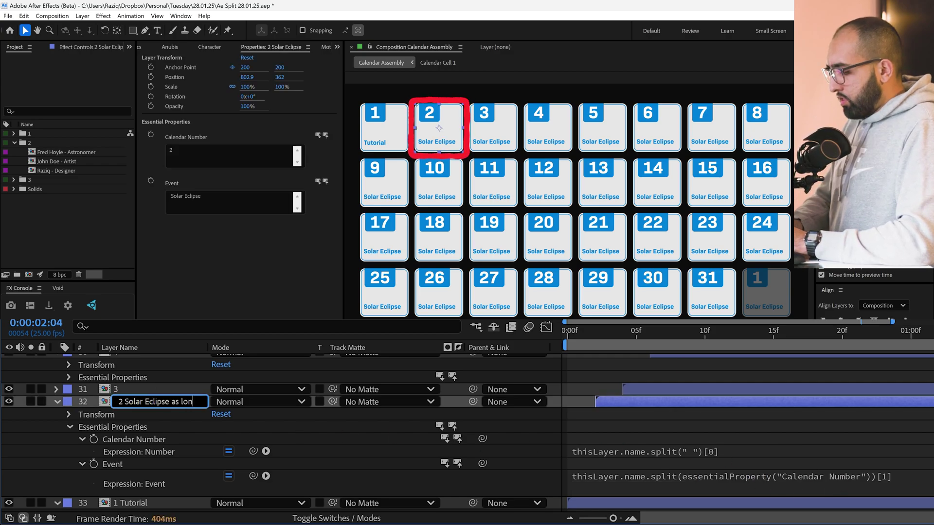
type("as long as you want")
key("Return")
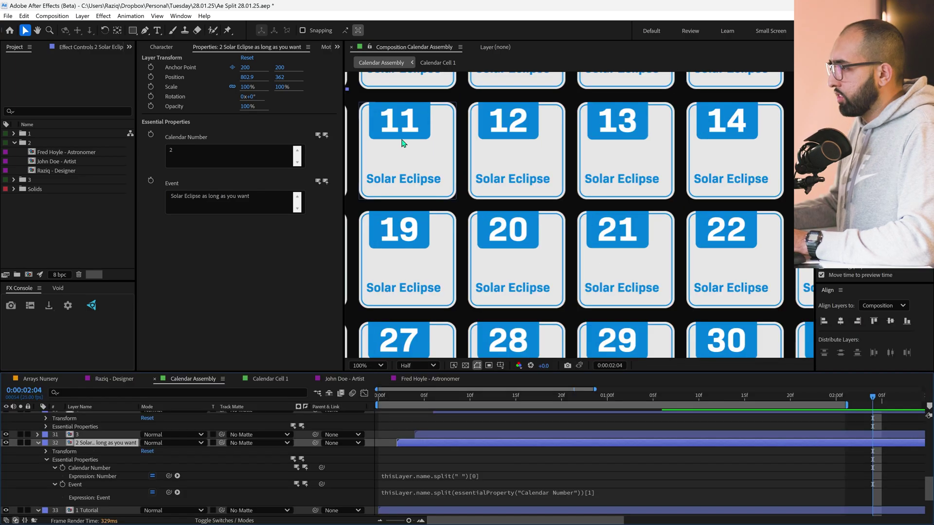
- Append .trim() to the Event expression of cell 2 to strip the leading space from the event text
left_click_drag(403, 146, 564, 275)
left_click_drag(427, 188, 550, 231)
scroll(523, 233, "up", 1)
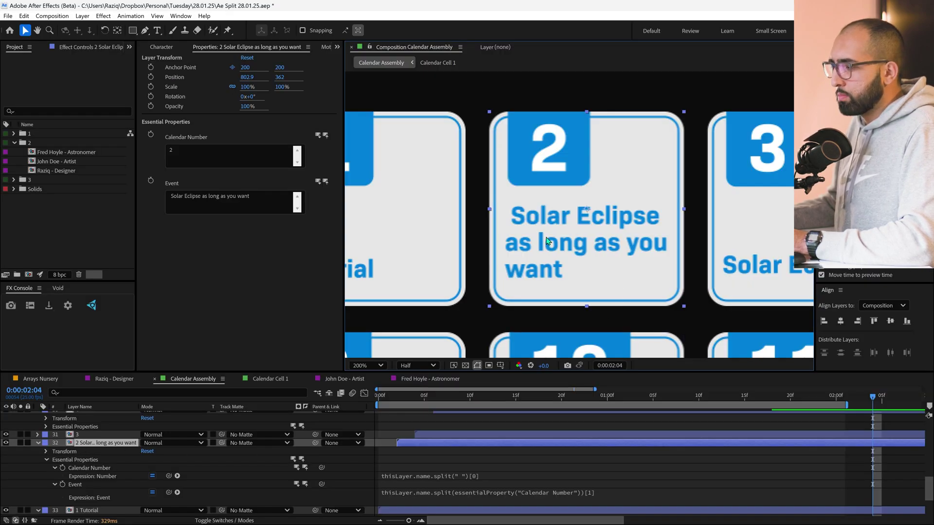
left_click(632, 496)
type(".")
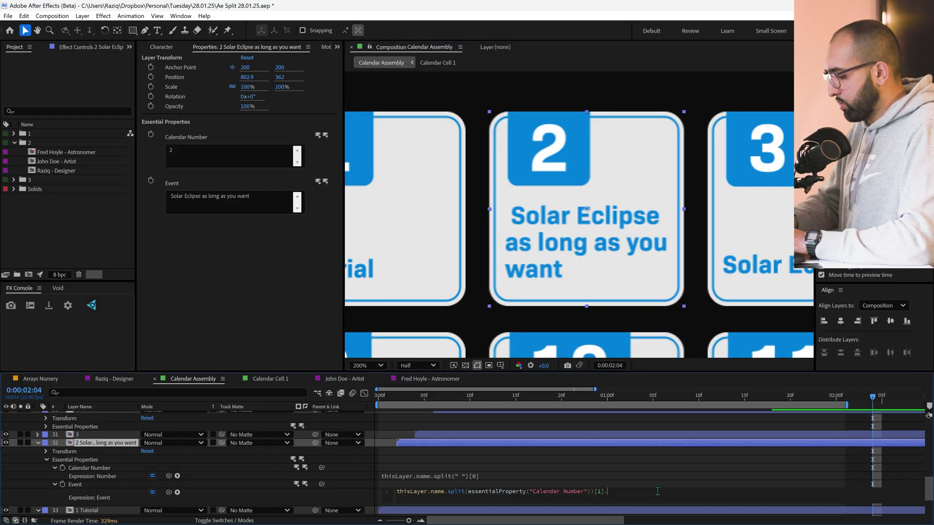
type("trim()")
left_click(556, 450)
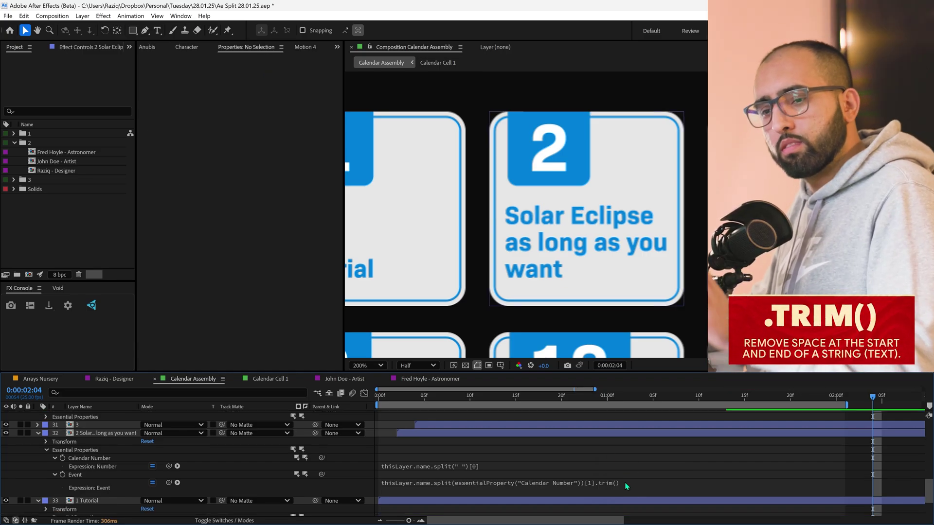
- Copy cell 2's Event expression and paste it onto the Event property of all the calendar cell layers
scroll(81, 422, "down", 3)
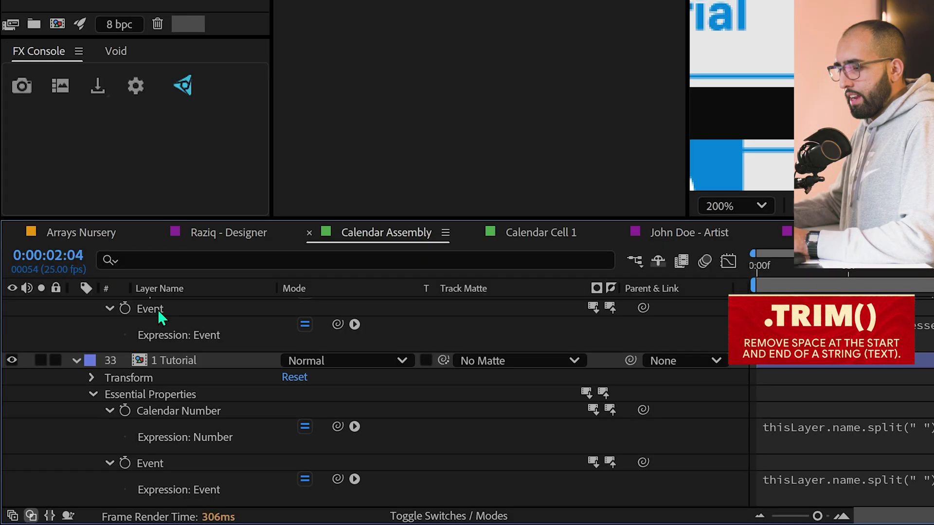
right_click(158, 312)
left_click(209, 233)
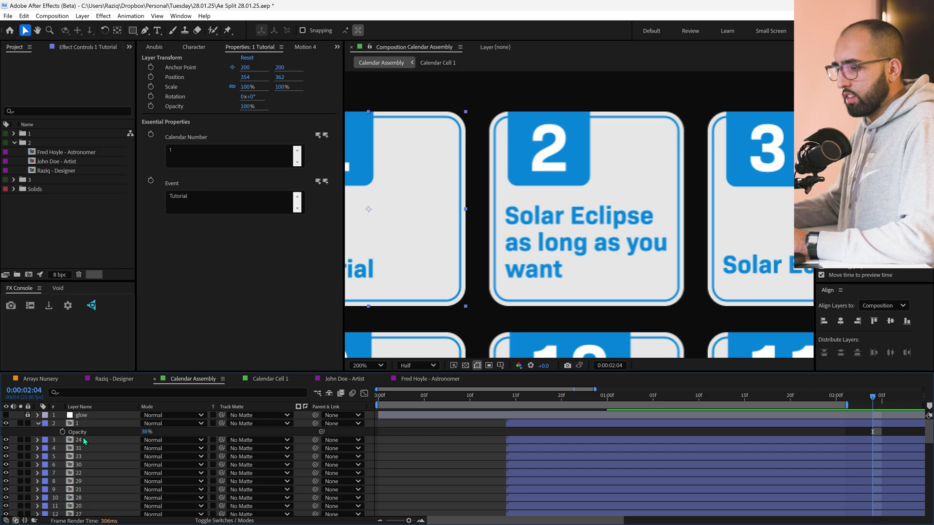
key("ctrl+a")
left_click(95, 392)
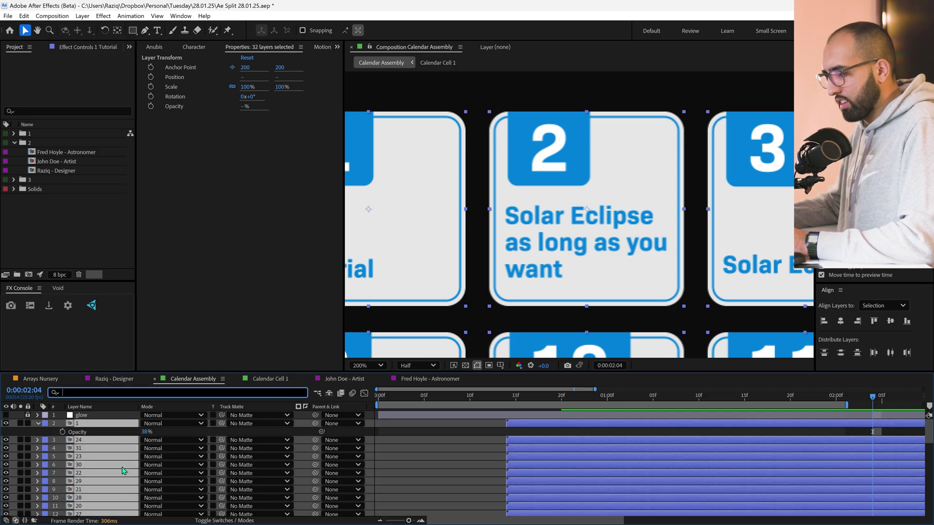
type("event")
key("grave")
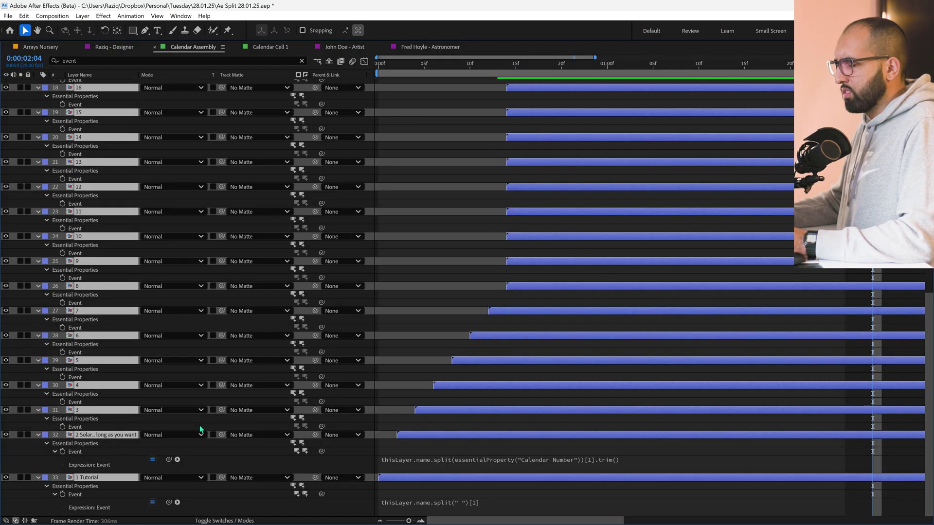
scroll(68, 110, "up", 10)
left_click_drag(42, 98, 129, 518)
key("ctrl+v")
key("grave")
left_click(461, 430)
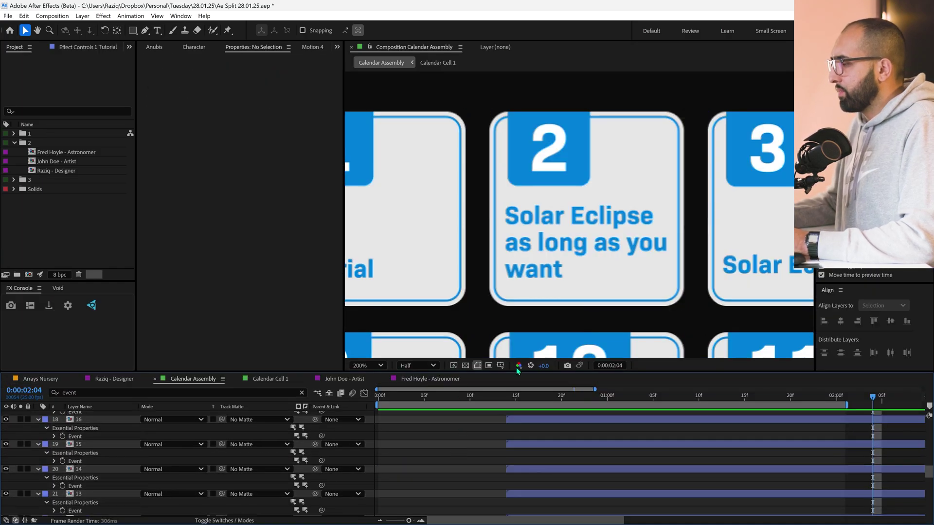
- Clear the event filter, collapse the revealed layer properties and open the name of layer 22 for editing
scroll(638, 243, "down", 4)
left_click_drag(637, 243, 576, 209)
scroll(577, 212, "up", 2)
mouse_move(500, 186)
left_mouse_down()
mouse_move(503, 172)
mouse_move(503, 183)
left_mouse_up()
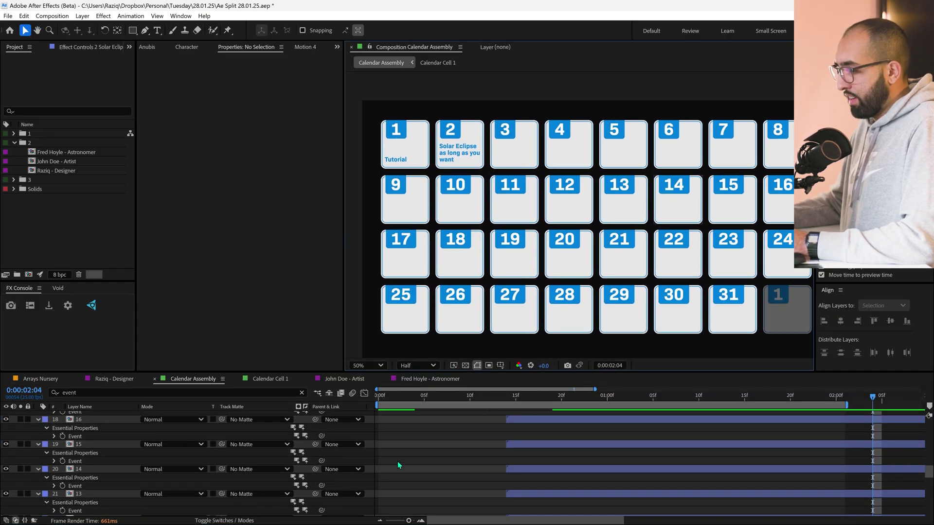
left_click(398, 460)
key("u")
scroll(443, 457, "up", 5)
left_click(133, 464)
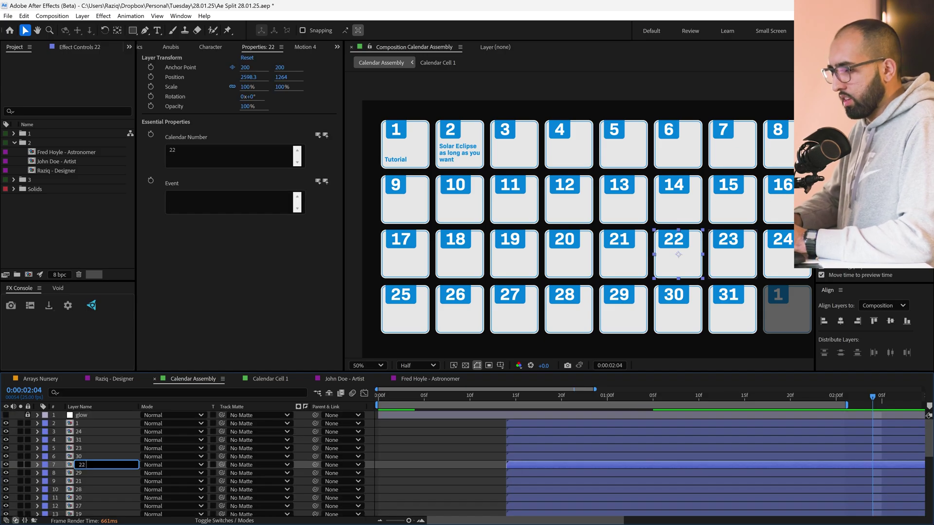